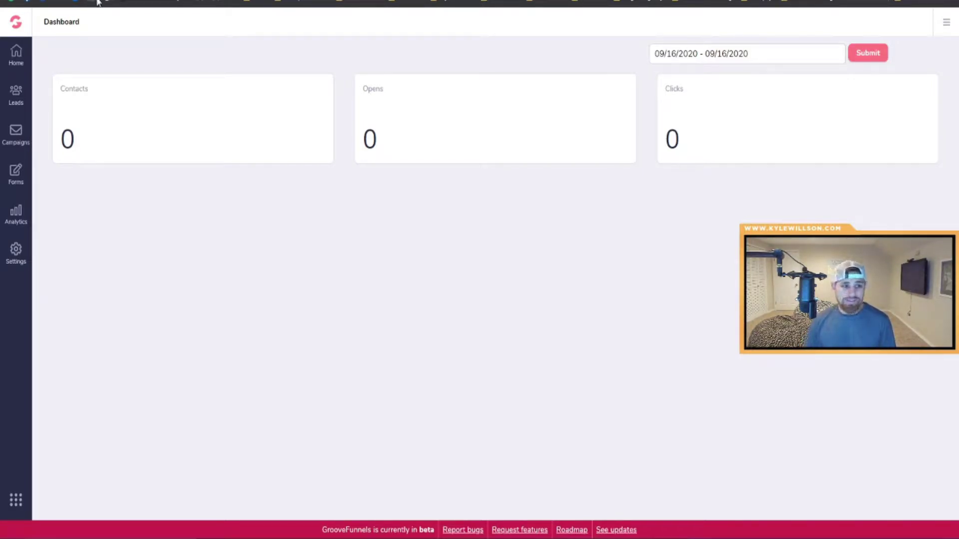
Switch to the GrooveMail app to see its dashboard, showing 0 contacts, opens and clicks
left_click(22, 42)
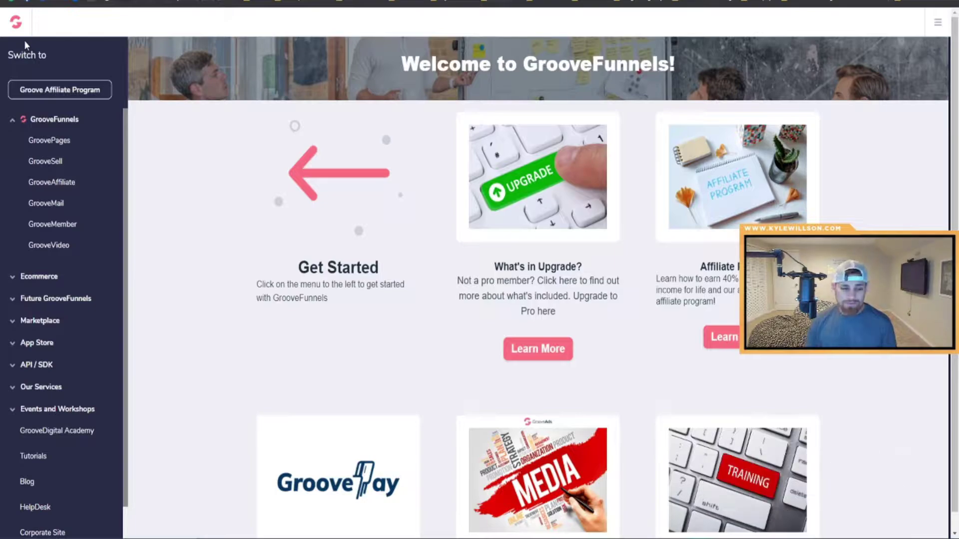
left_click(45, 208)
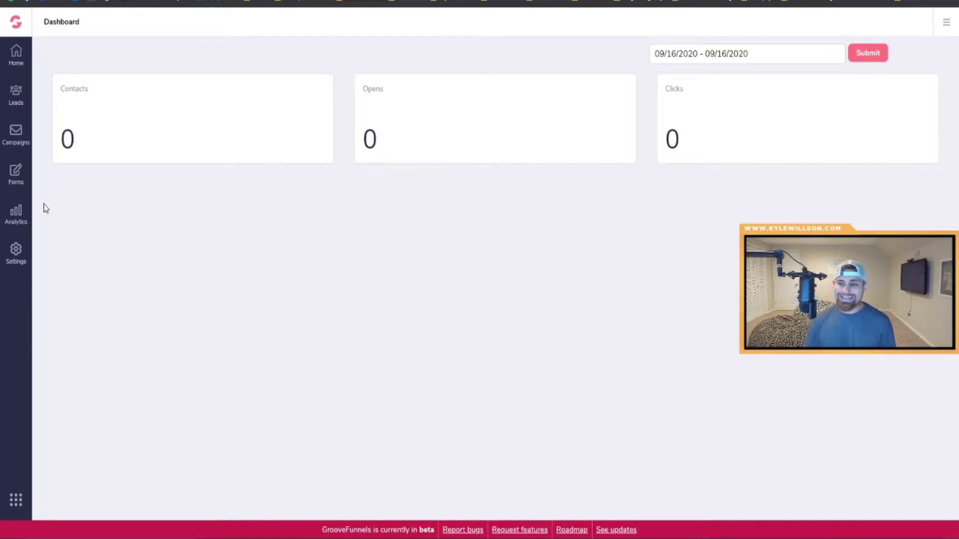
Open the Main Email List Form from the Forms list for editing, keeping its name
left_click(18, 170)
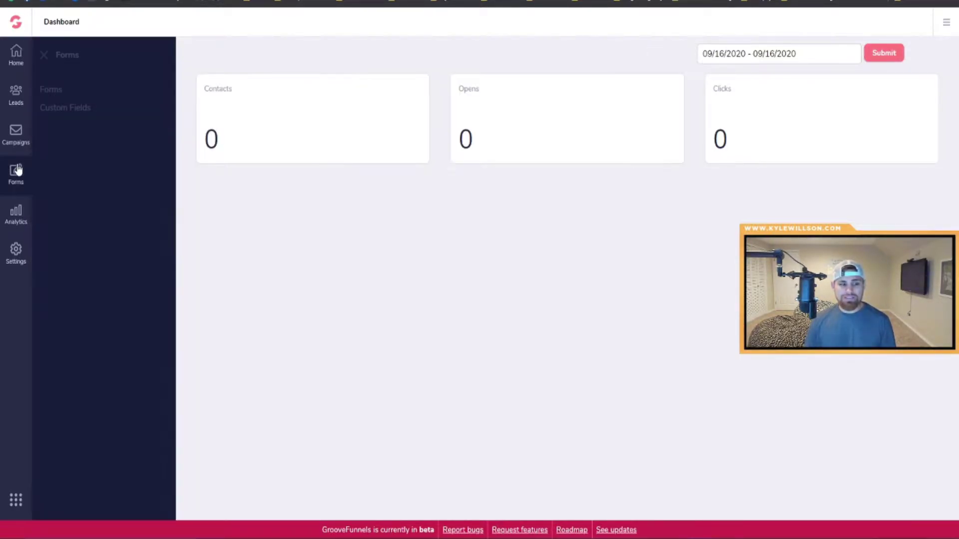
left_click(56, 92)
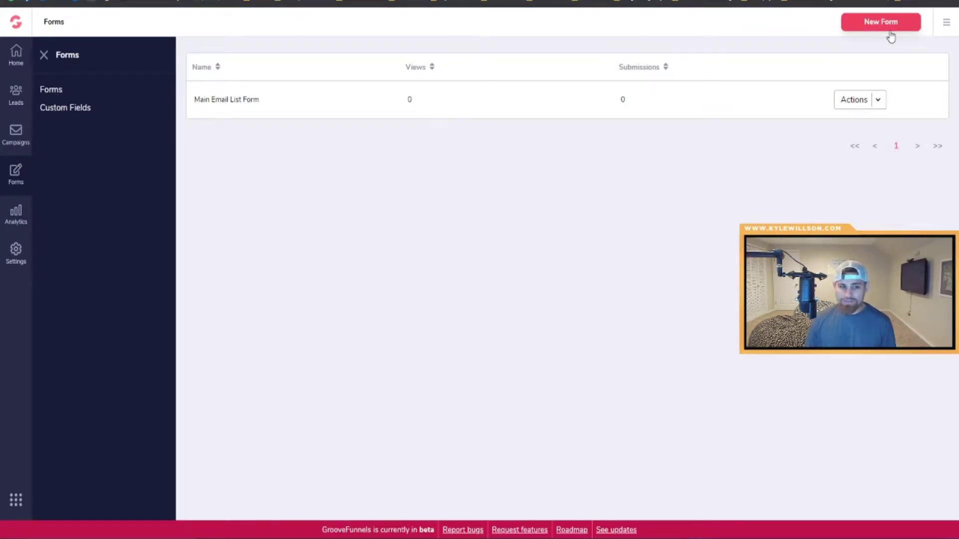
left_click(877, 99)
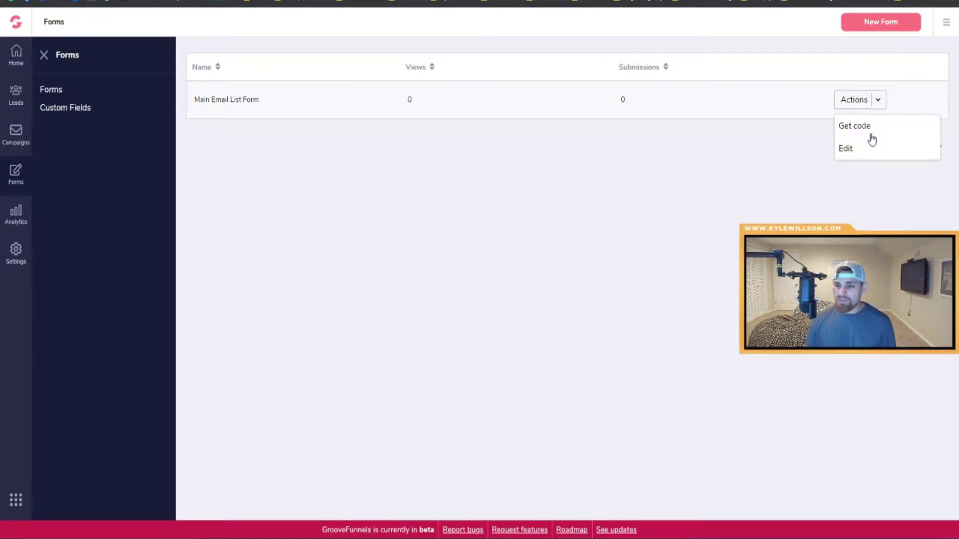
left_click(845, 150)
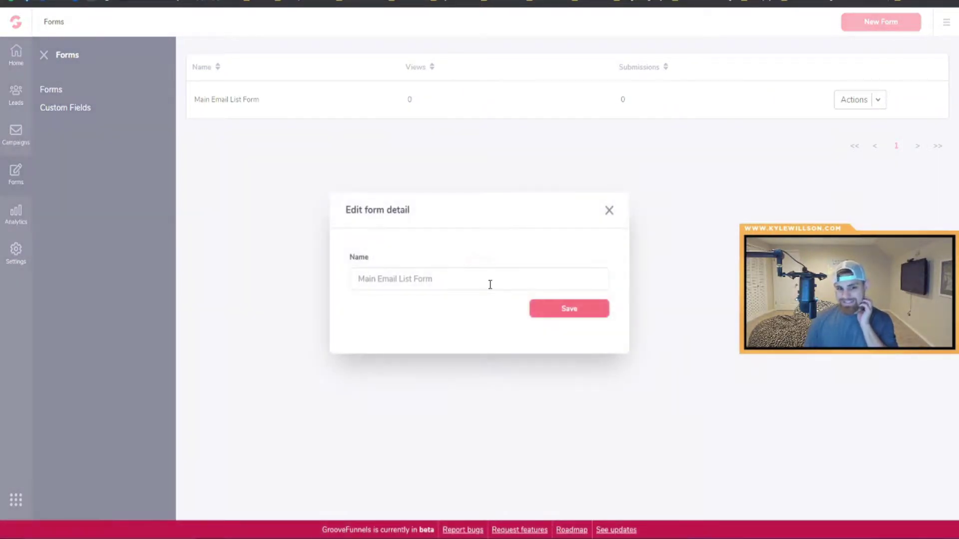
left_click(570, 311)
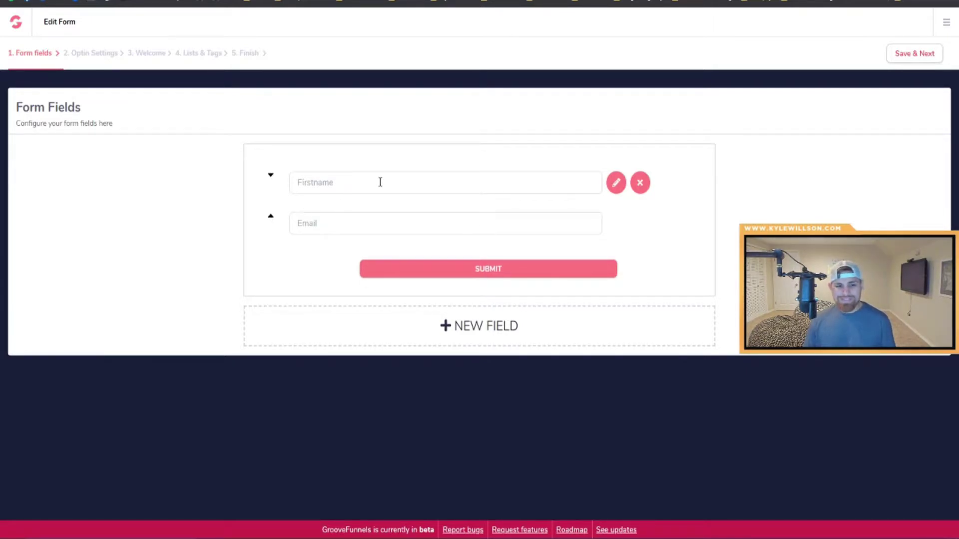
Start adding a Lastname field, then cancel so only Firstname and Email remain
left_click(460, 337)
left_click(420, 175)
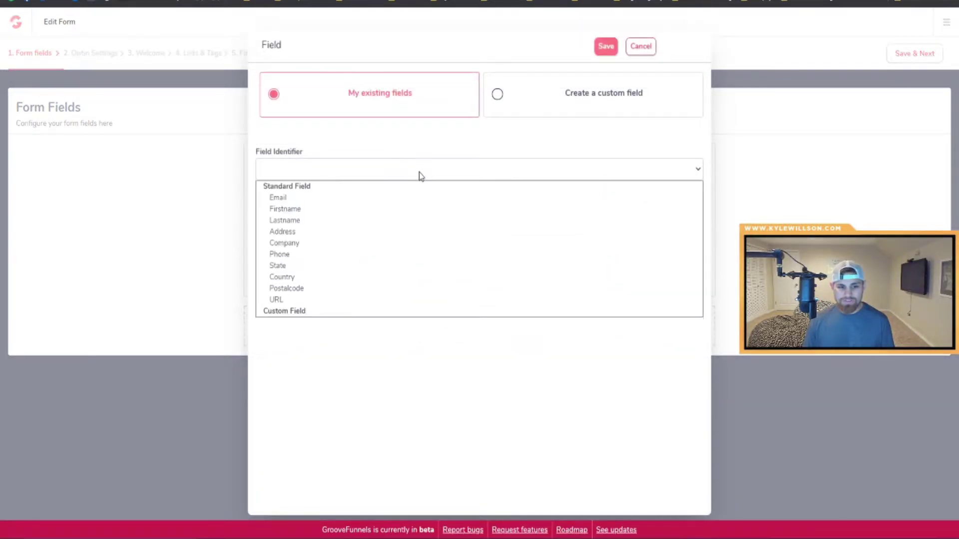
left_click(418, 225)
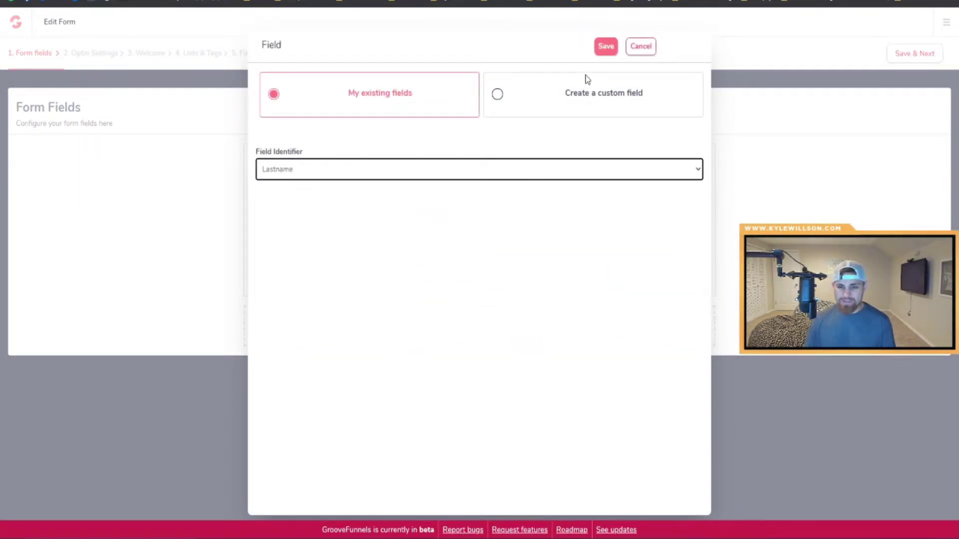
left_click(639, 49)
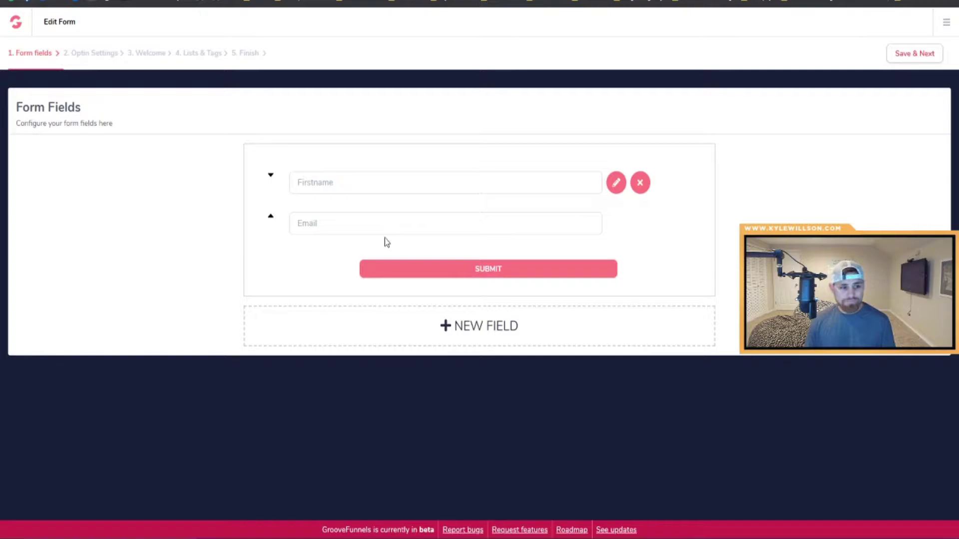
Save the fields, keep Single opt-in with no success page URL, and continue to welcome email settings
left_click(924, 56)
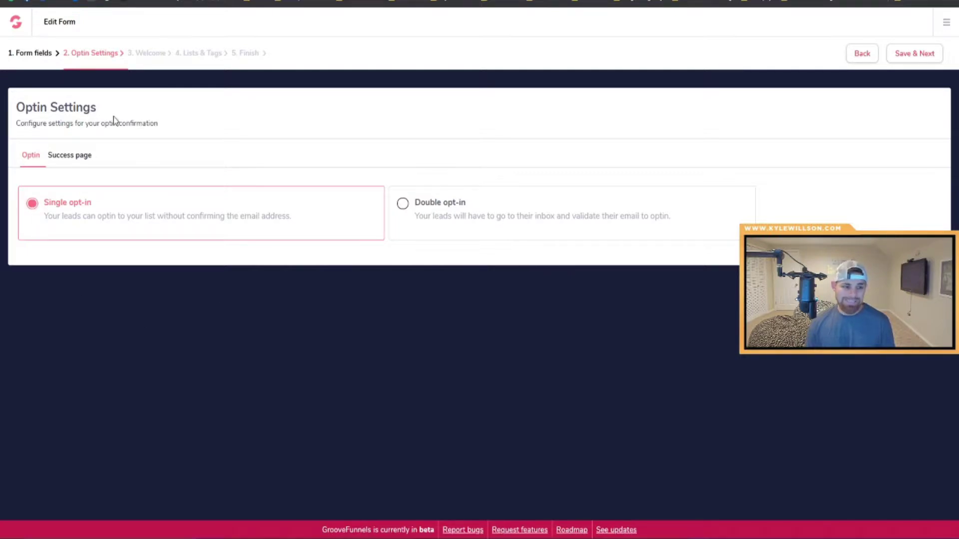
left_click(88, 159)
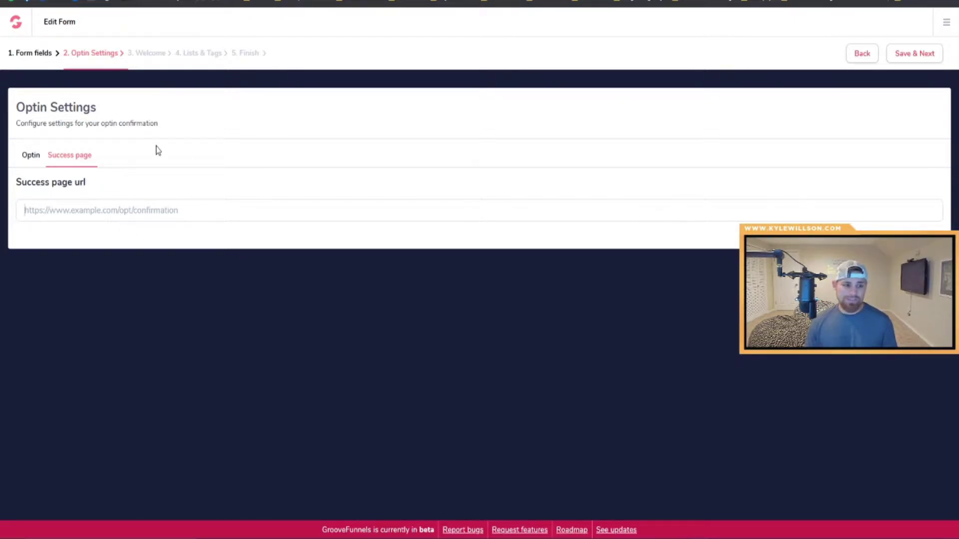
left_click(897, 59)
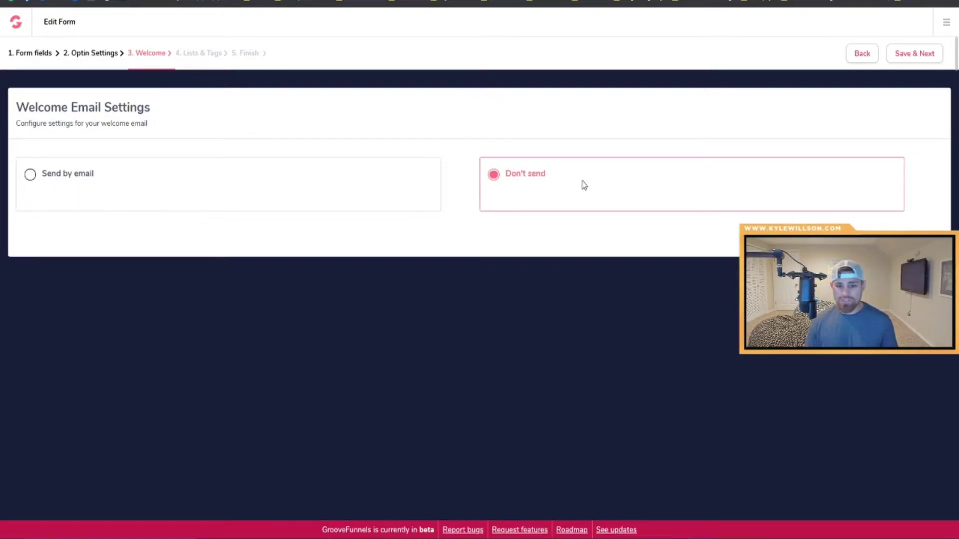
Keep the welcome email at Don't send and re-add Main Email Newsletter as the form's list
left_click(922, 53)
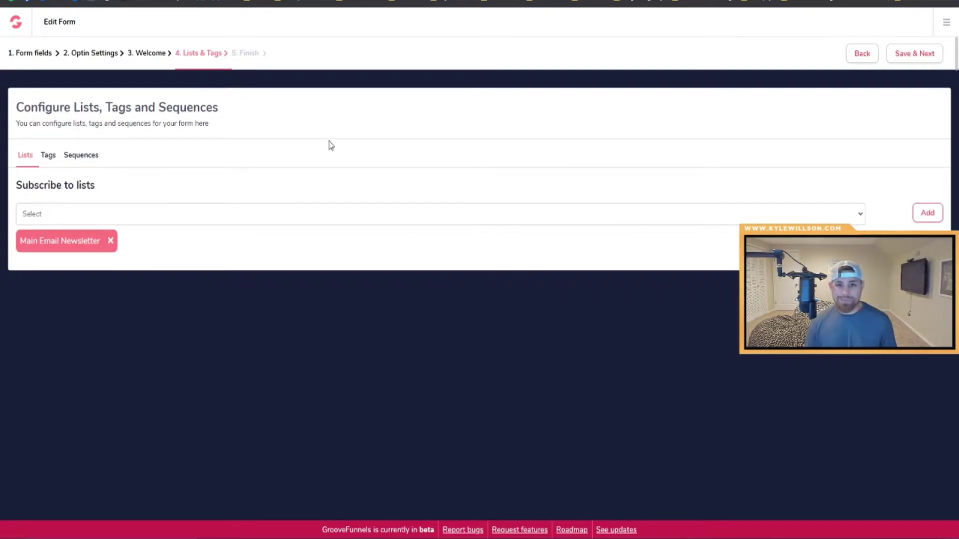
left_click(192, 216)
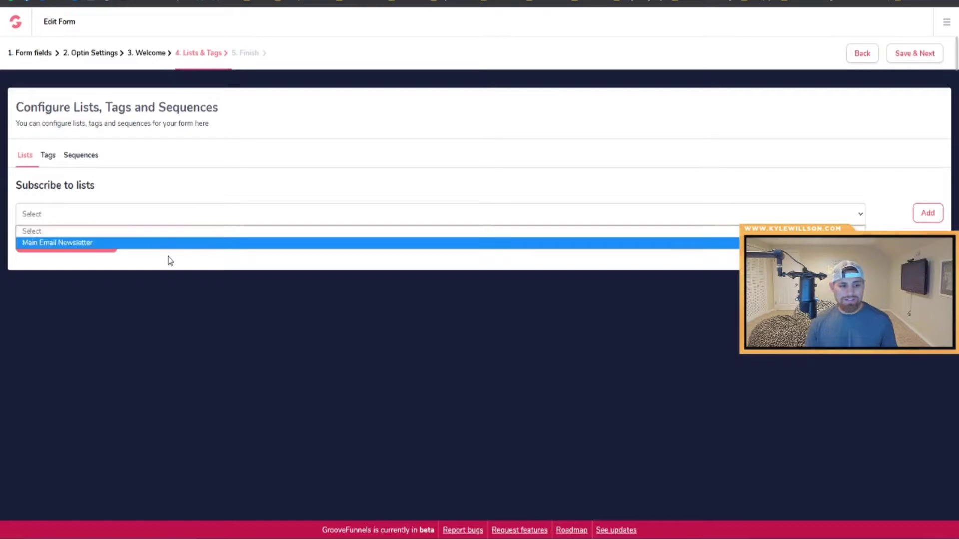
left_click(95, 242)
left_click(84, 219)
left_click(234, 260)
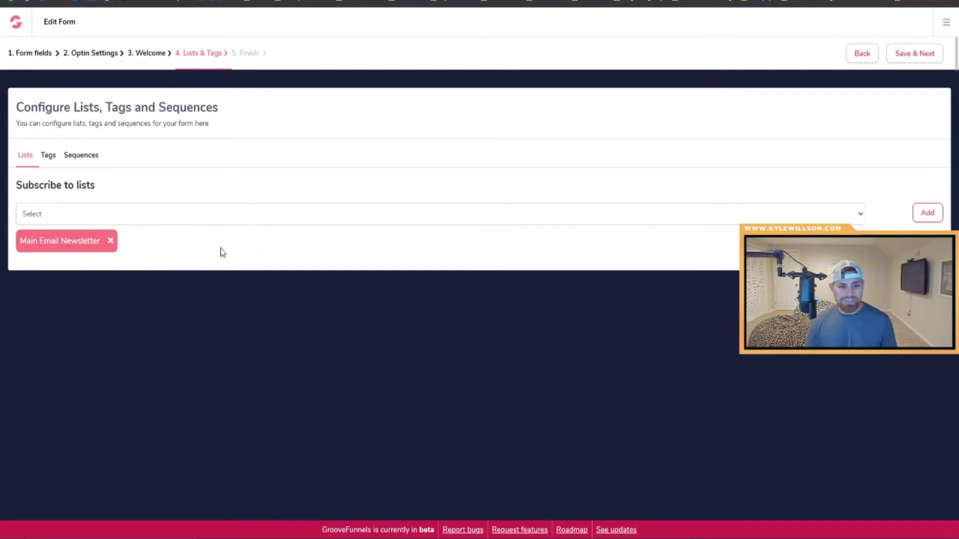
left_click(111, 242)
left_click(137, 222)
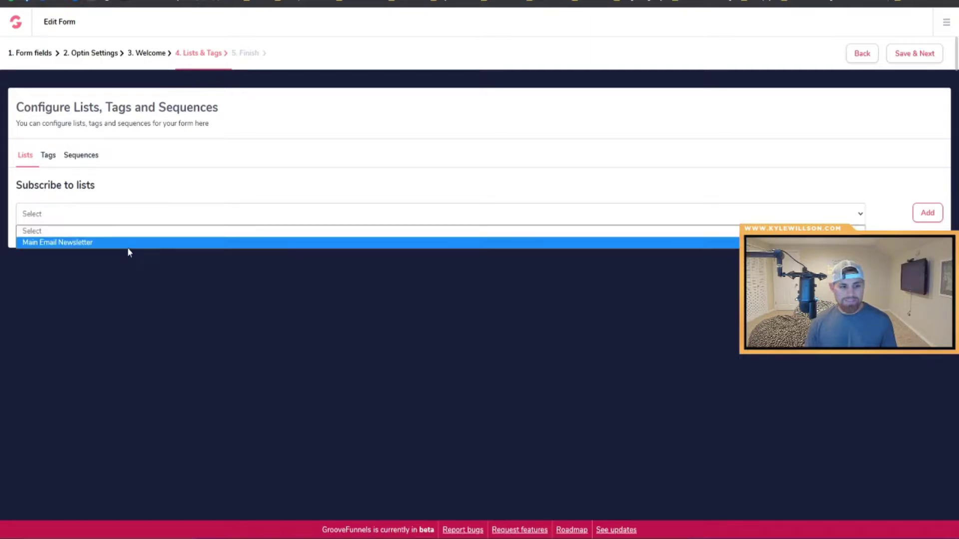
left_click(128, 247)
left_click(926, 213)
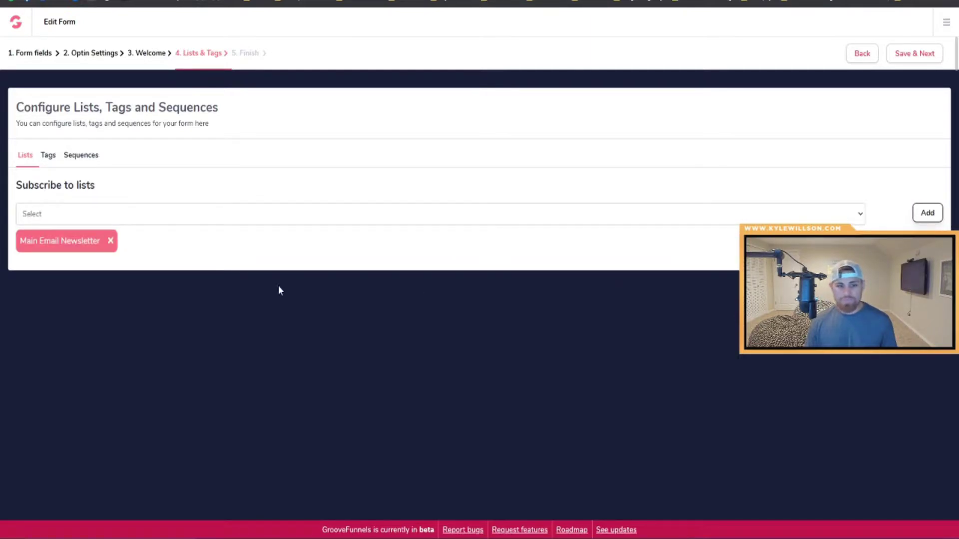
Set the Tags option so no tag is assigned to sign-ups
left_click(55, 162)
left_click(527, 233)
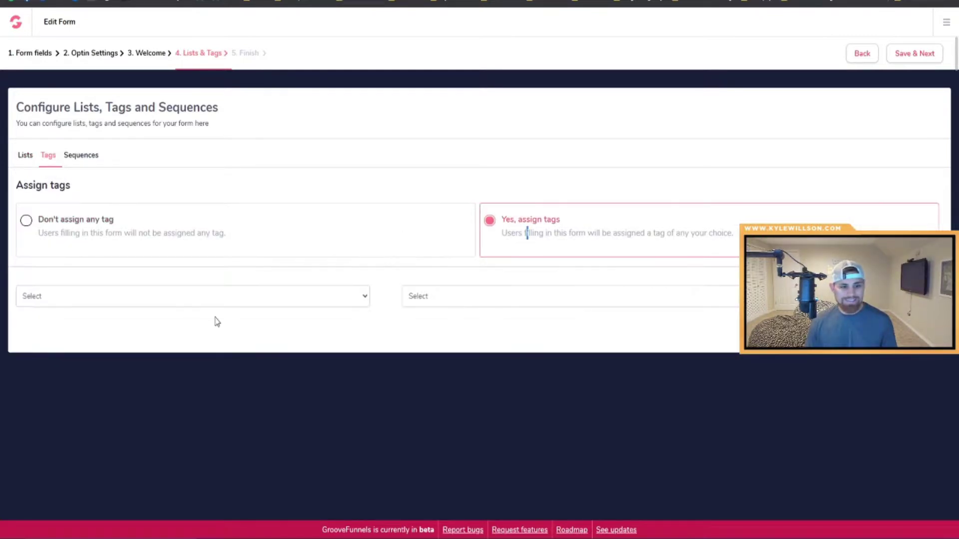
left_click(229, 300)
left_click(473, 295)
left_click(428, 315)
left_click(238, 292)
left_click(466, 296)
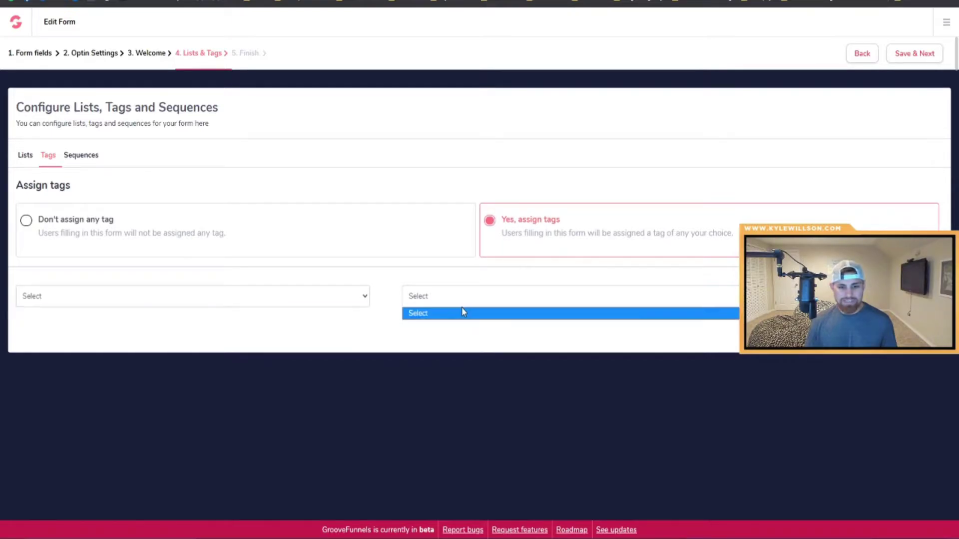
left_click(217, 287)
left_click(202, 297)
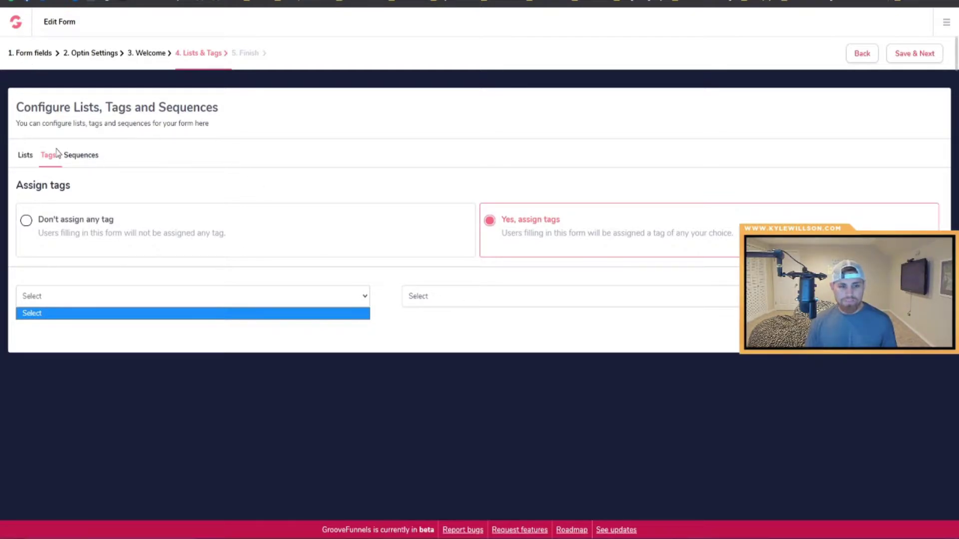
left_click(33, 221)
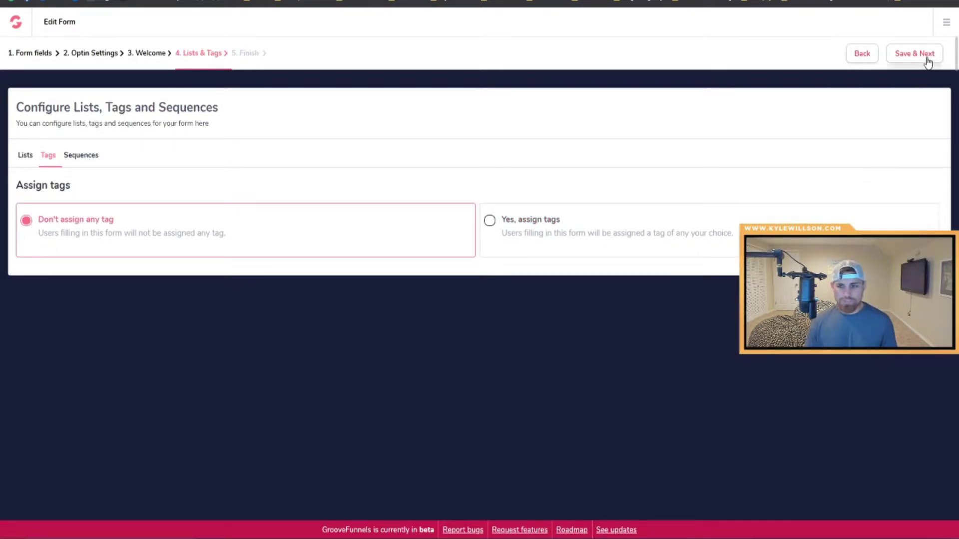
Set the Sequences option so sign-ups are not subscribed to any sequence
left_click(83, 155)
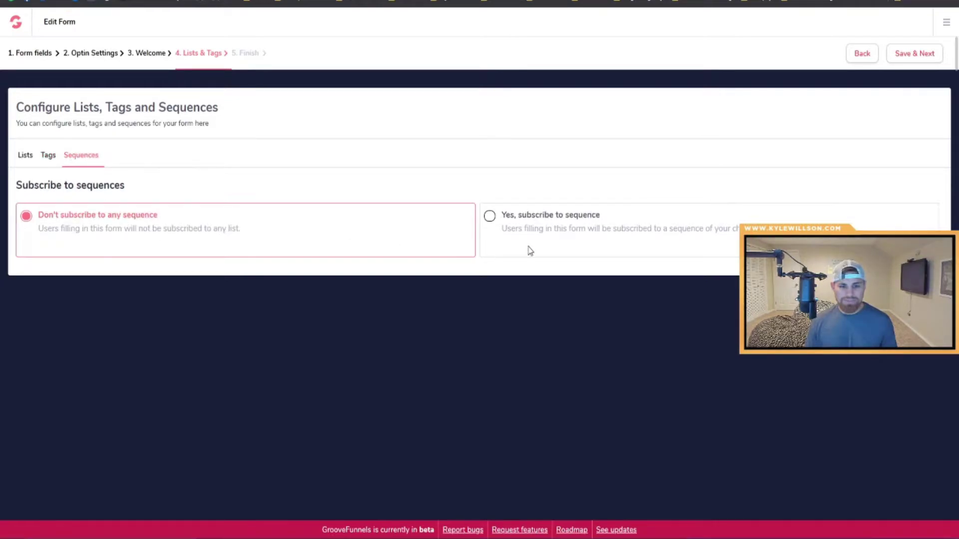
left_click(505, 231)
left_click(231, 293)
left_click(411, 303)
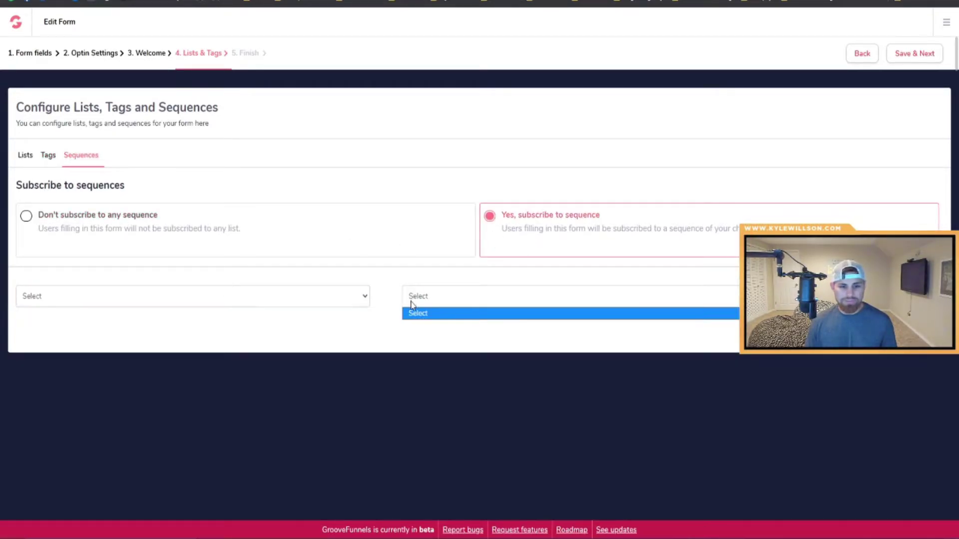
left_click(351, 295)
left_click(351, 295)
left_click(154, 216)
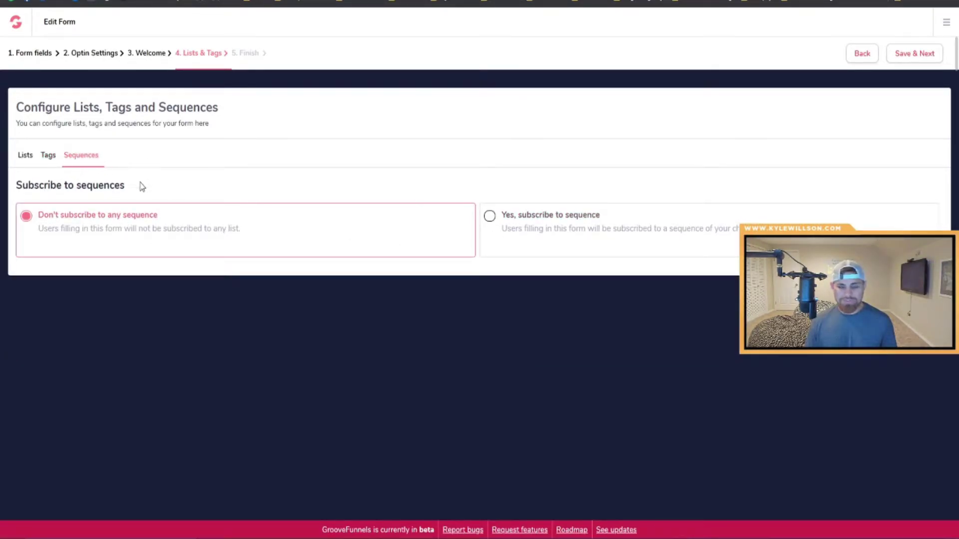
Finish the form, review its embed code, and save and exit to the Forms list
left_click(38, 157)
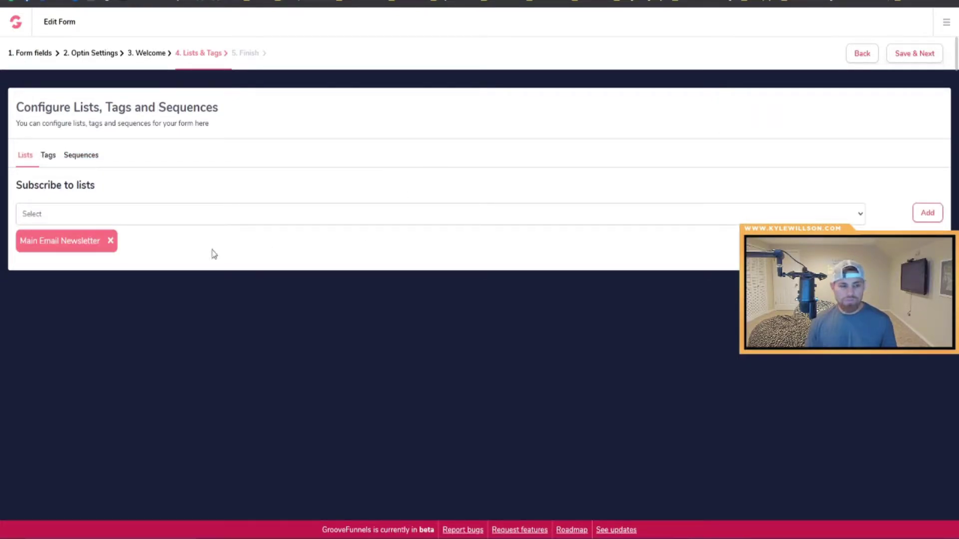
left_click(906, 54)
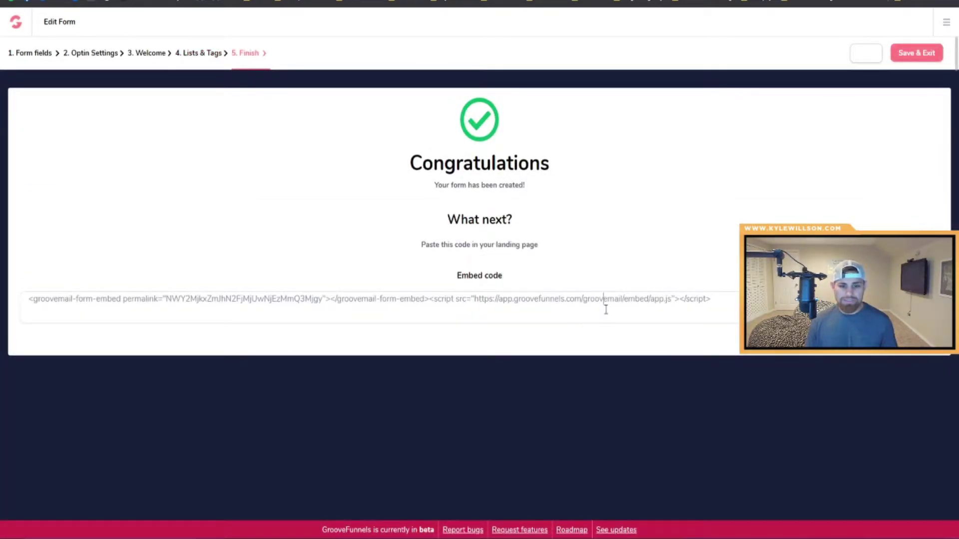
left_click(607, 293)
left_click(200, 172)
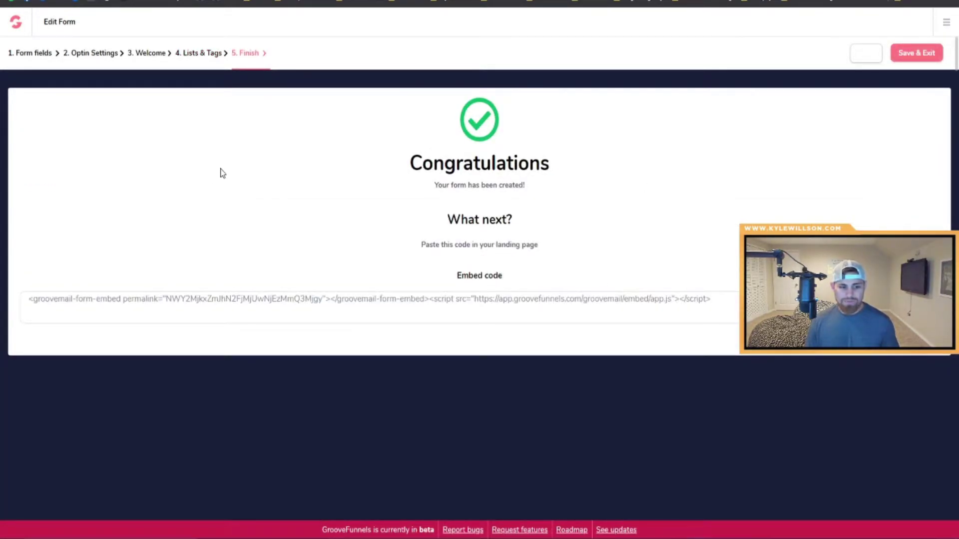
left_click(926, 53)
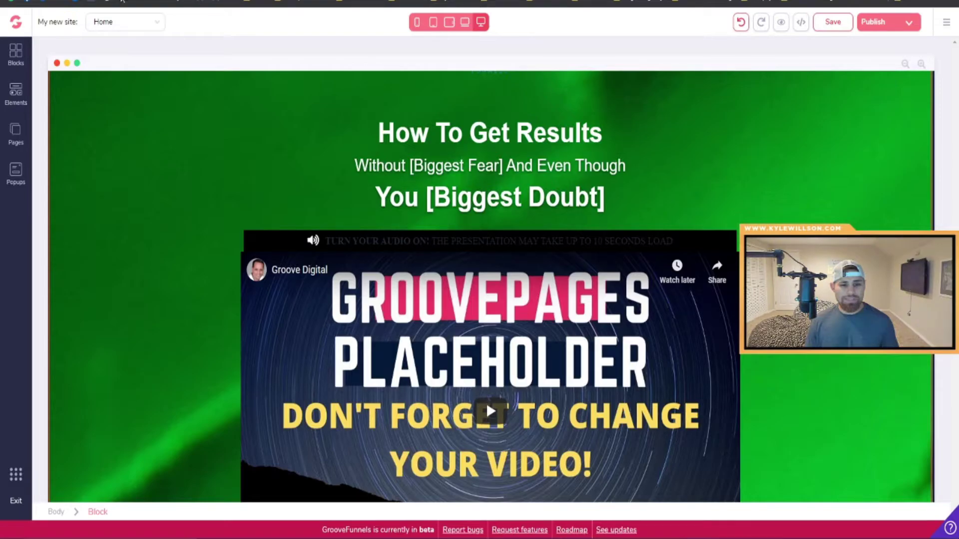
Browse the form block designs in the Blocks library without adding one
scroll(486, 402, "down", 8)
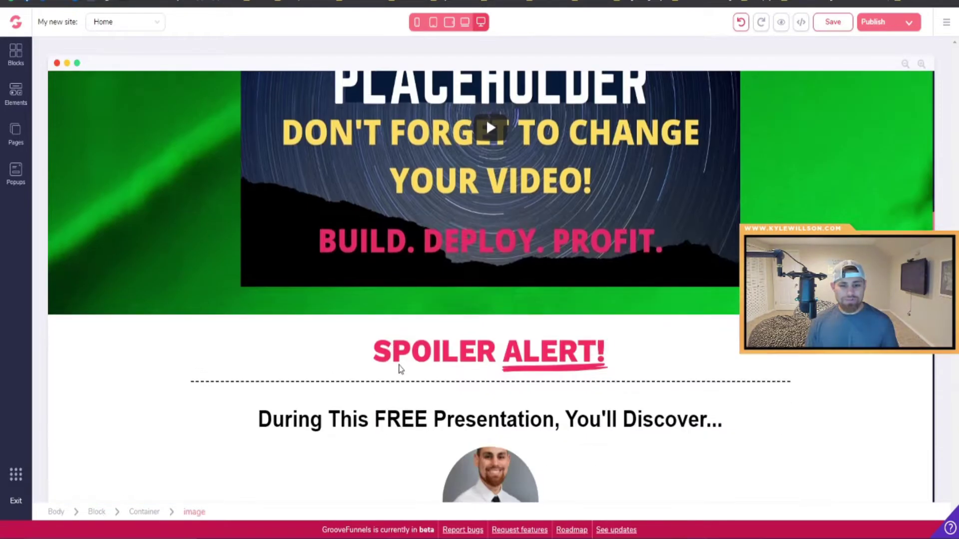
scroll(436, 343, "up", 5)
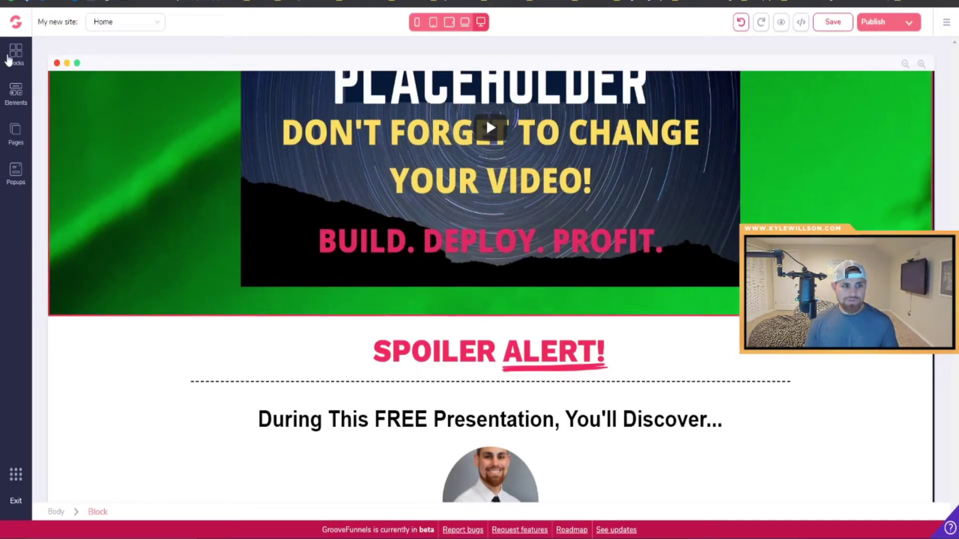
left_click(15, 53)
scroll(85, 225, "down", 1)
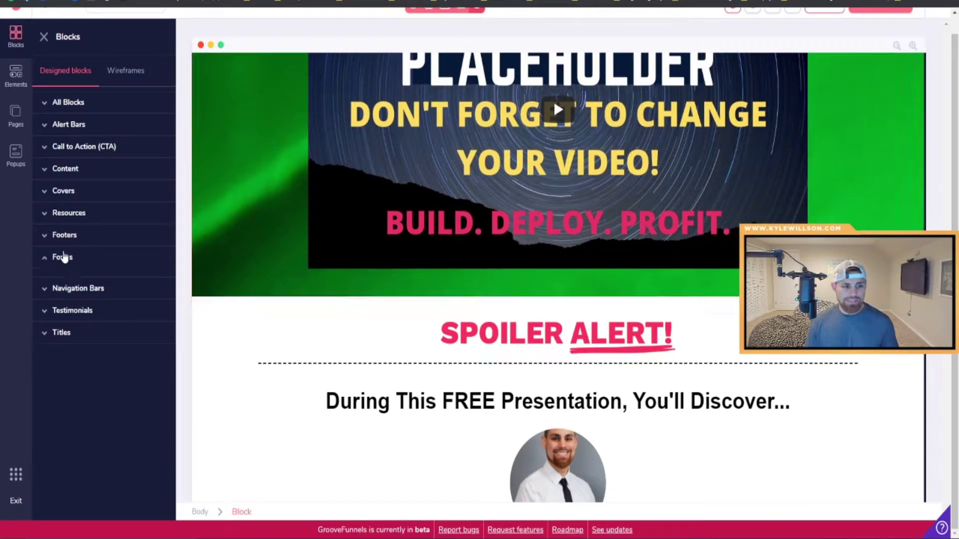
left_click(64, 256)
scroll(115, 268, "down", 1)
scroll(115, 268, "down", 1)
scroll(270, 267, "down", 2)
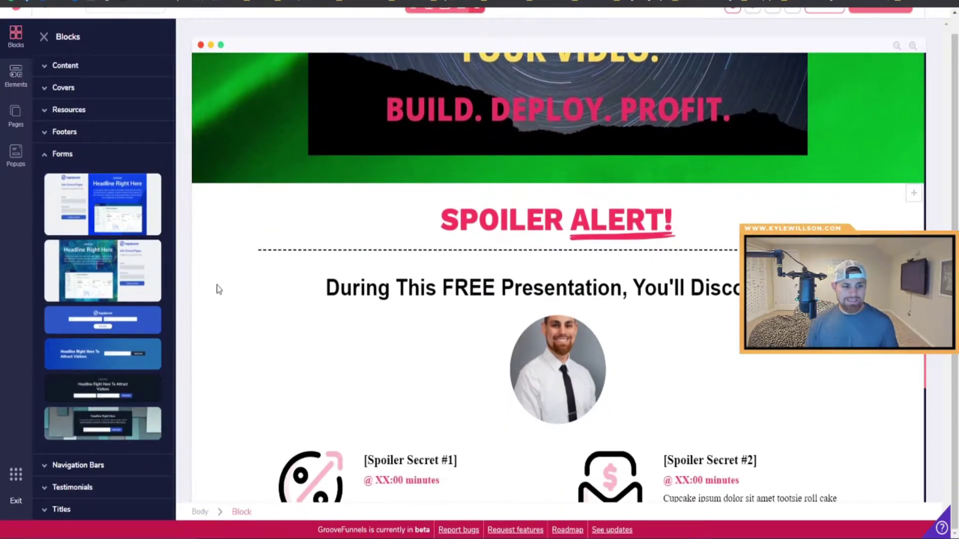
left_click(79, 157)
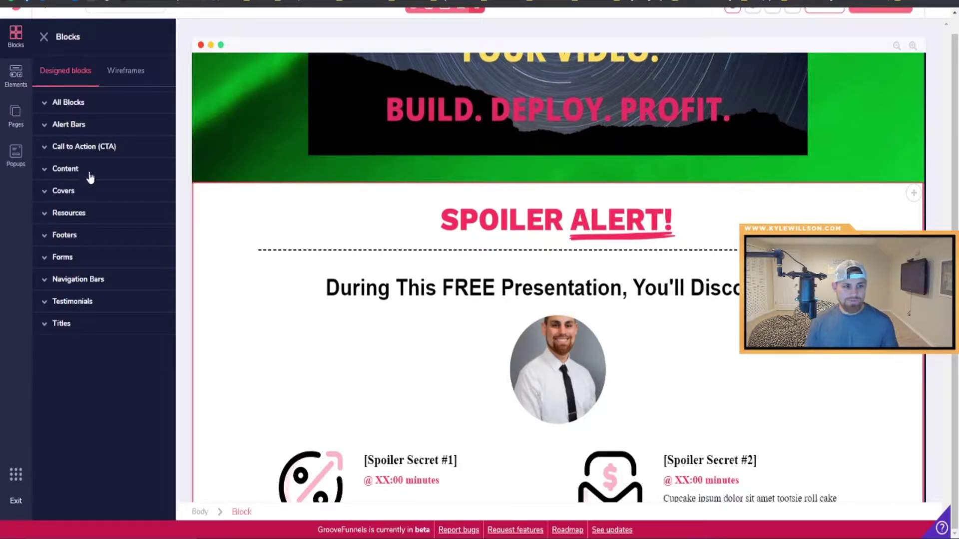
Drag a Code Embed above SPOILER ALERT and save the GrooveMail form embed code in it
left_click(16, 80)
scroll(112, 287, "down", 5)
scroll(118, 299, "down", 10)
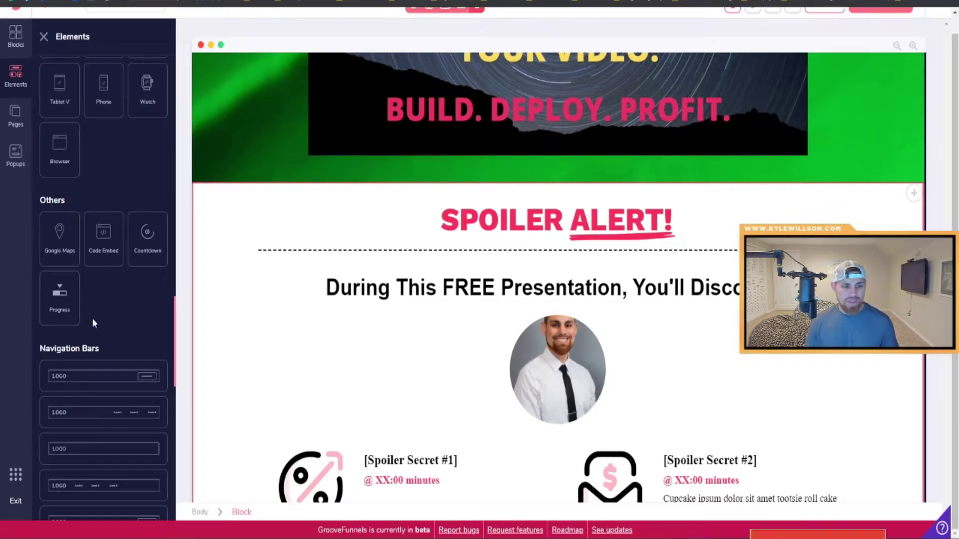
scroll(94, 318, "up", 1)
left_click_drag(100, 301, 610, 256)
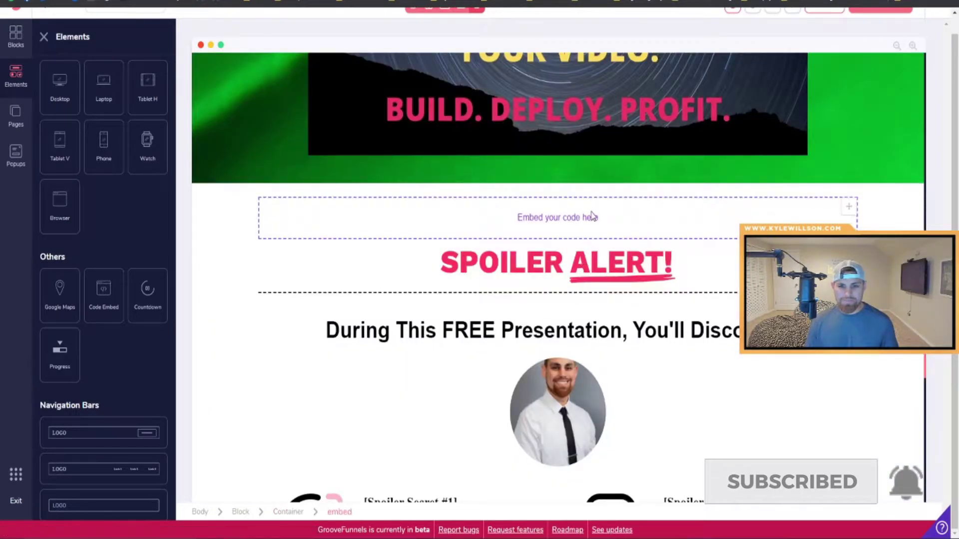
left_click(592, 216)
left_click(124, 184)
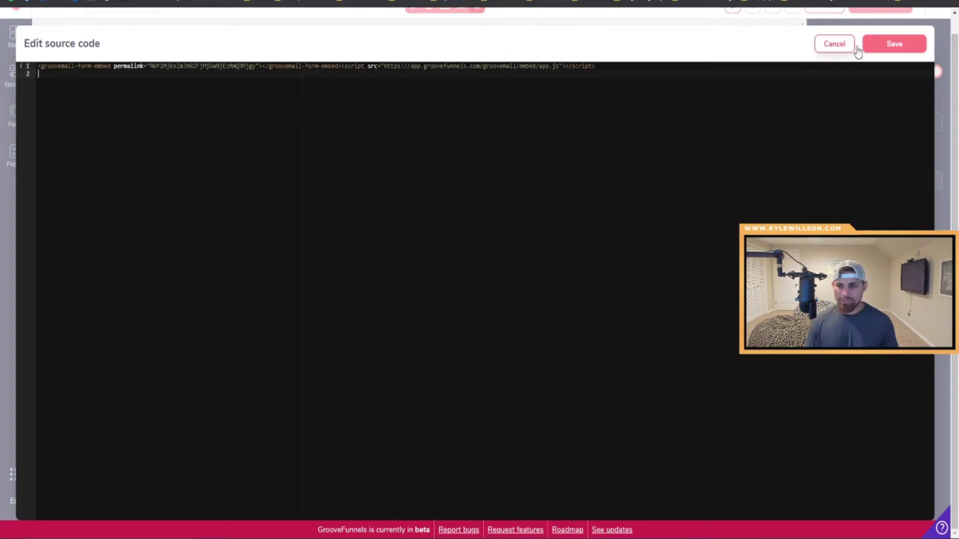
left_click(894, 45)
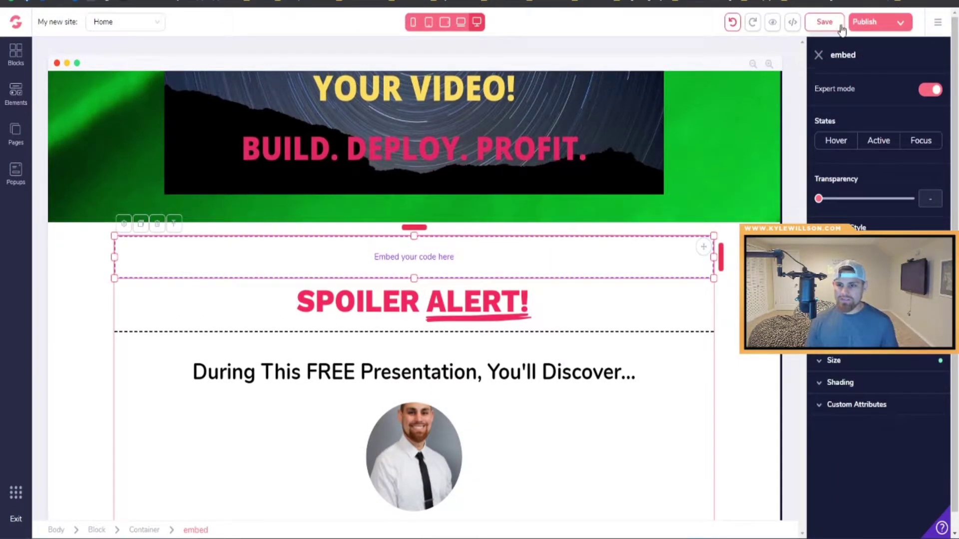
Save the landing page, scroll through its live preview, then go back to the editor
left_click(841, 26)
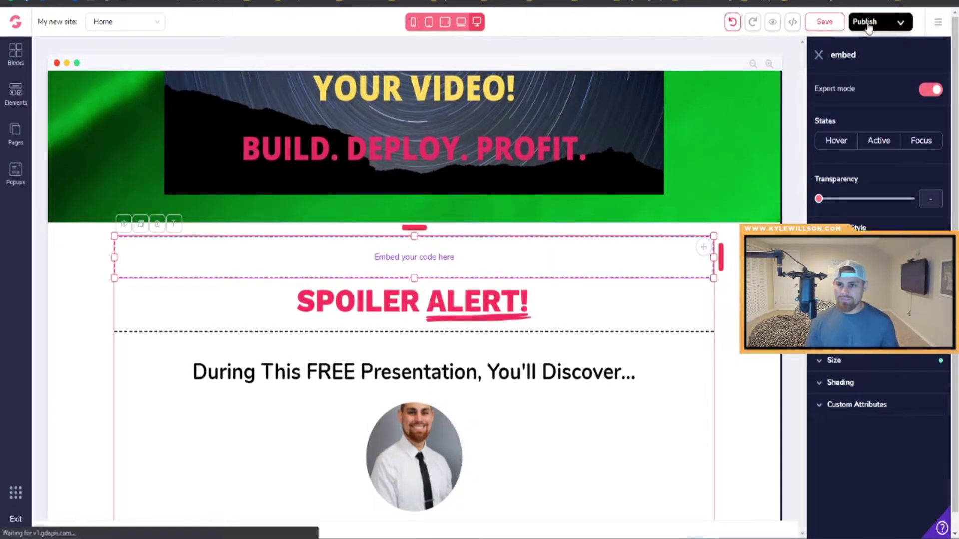
left_click(774, 25)
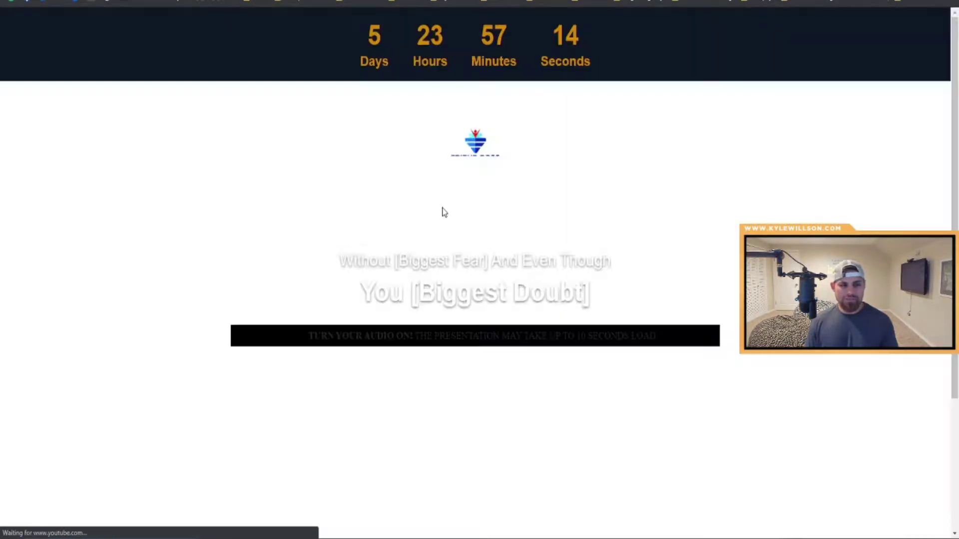
scroll(394, 202, "down", 15)
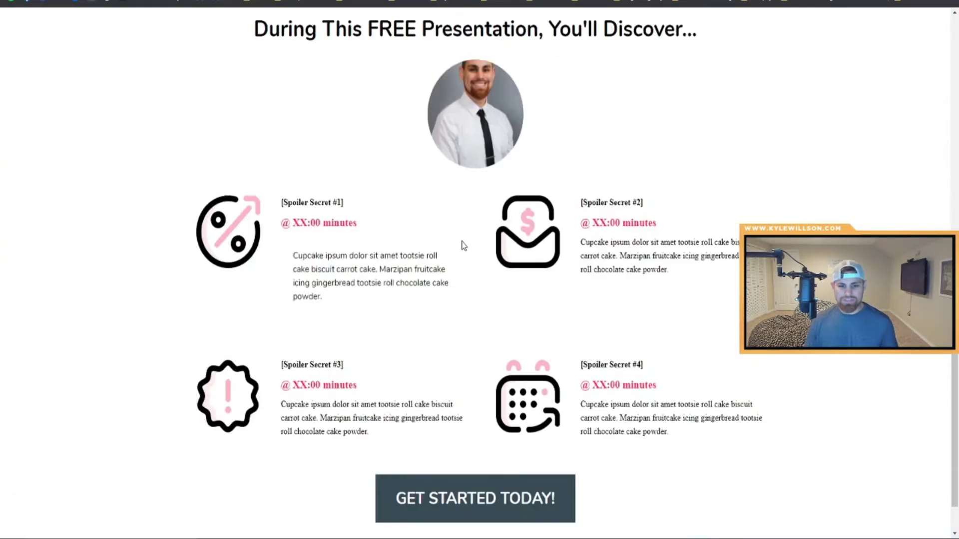
scroll(463, 244, "up", 4)
scroll(443, 253, "down", 5)
scroll(513, 350, "up", 4)
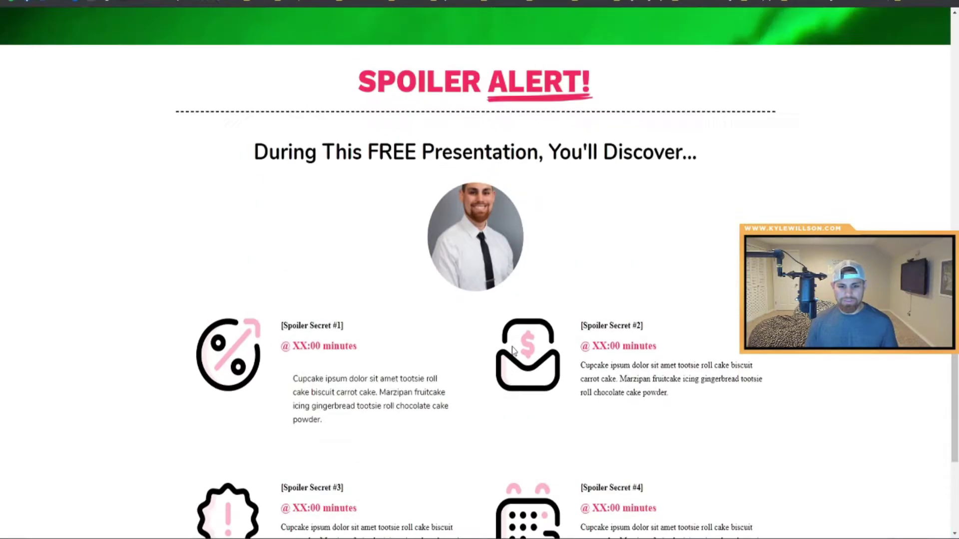
scroll(514, 350, "up", 10)
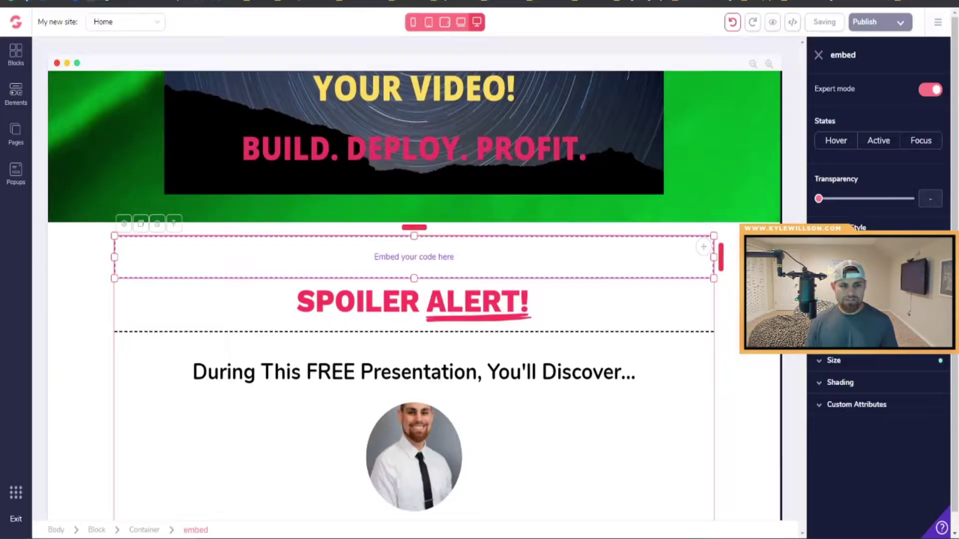
left_click(867, 23)
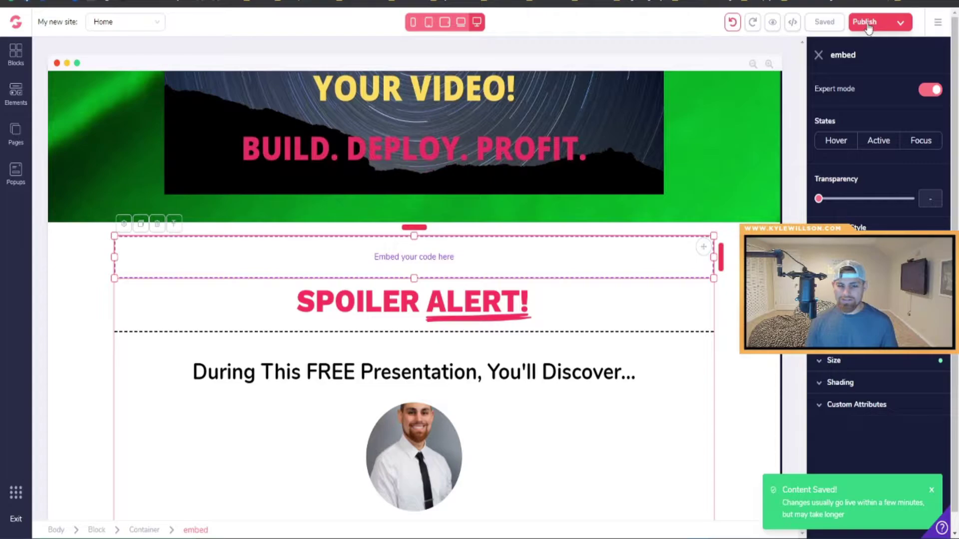
Re-save the form embed code in the embed's Edit source code window
left_click(136, 223)
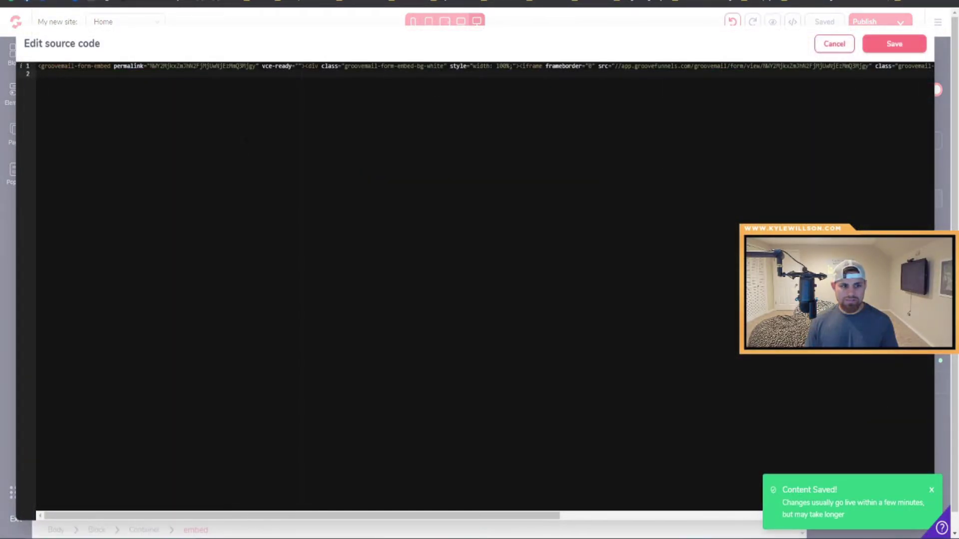
scroll(849, 300, "right", 10)
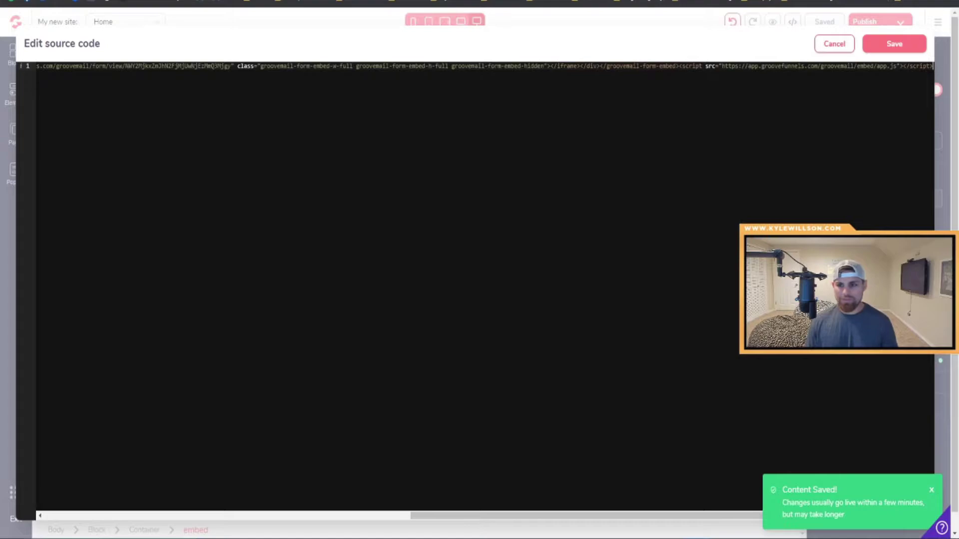
left_click(895, 44)
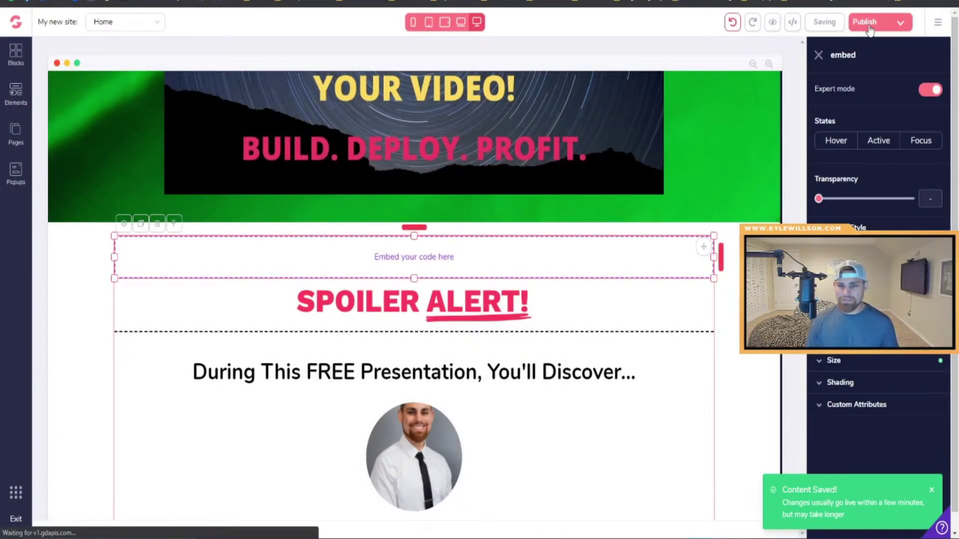
Preview the page and test the Firstname and Email fields above SPOILER ALERT
left_click(771, 24)
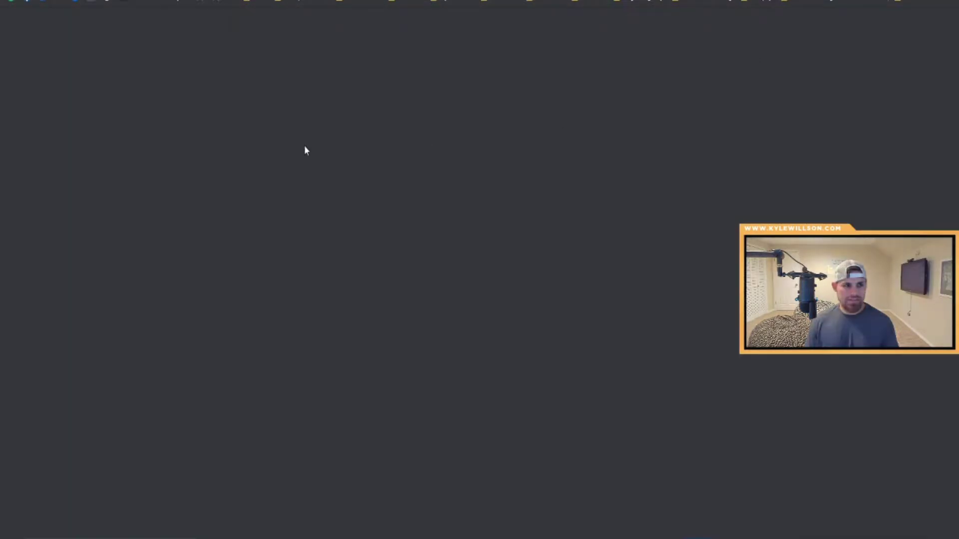
scroll(450, 250, "down", 10)
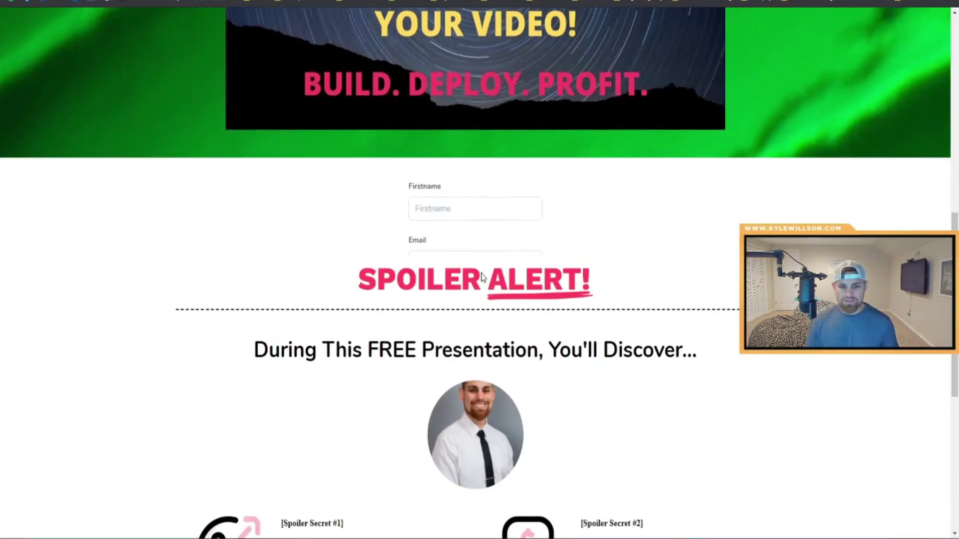
left_click(506, 203)
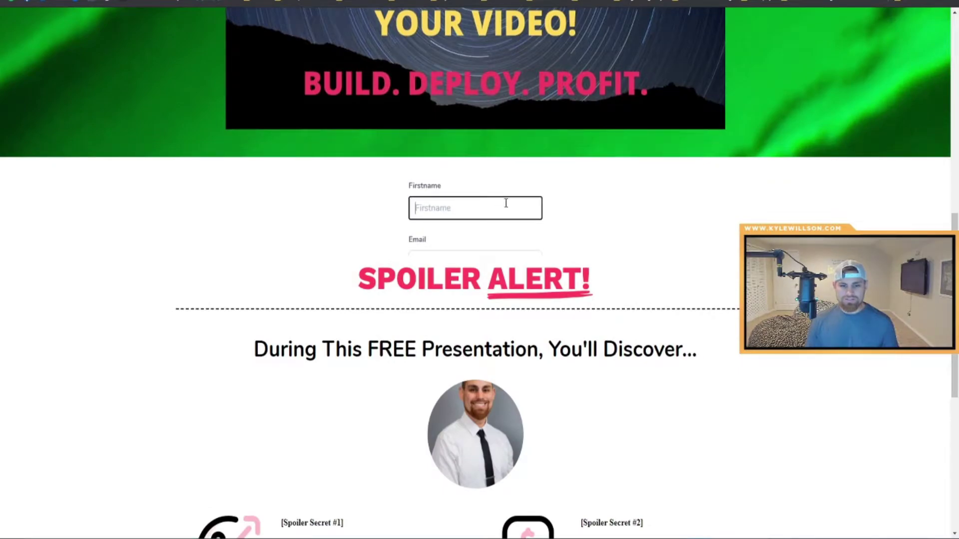
key("Tab")
scroll(481, 230, "down", 1)
scroll(495, 200, "up", 1)
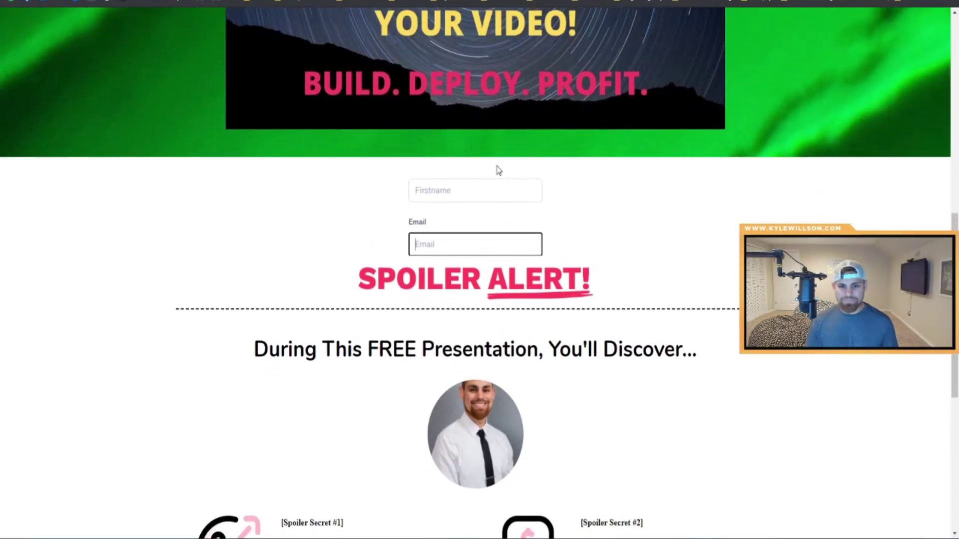
left_click(508, 195)
left_click(510, 231)
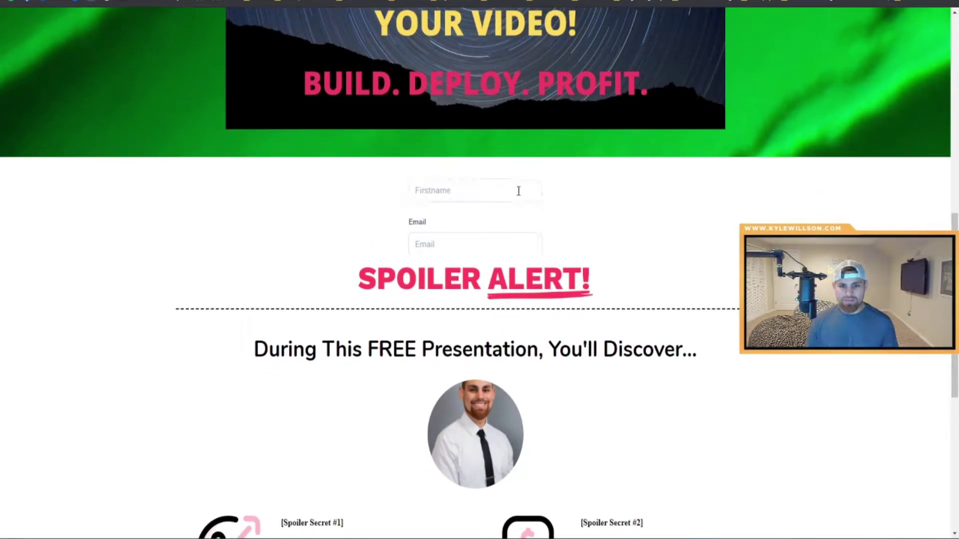
left_click(517, 190)
left_click(530, 251)
left_click(578, 199)
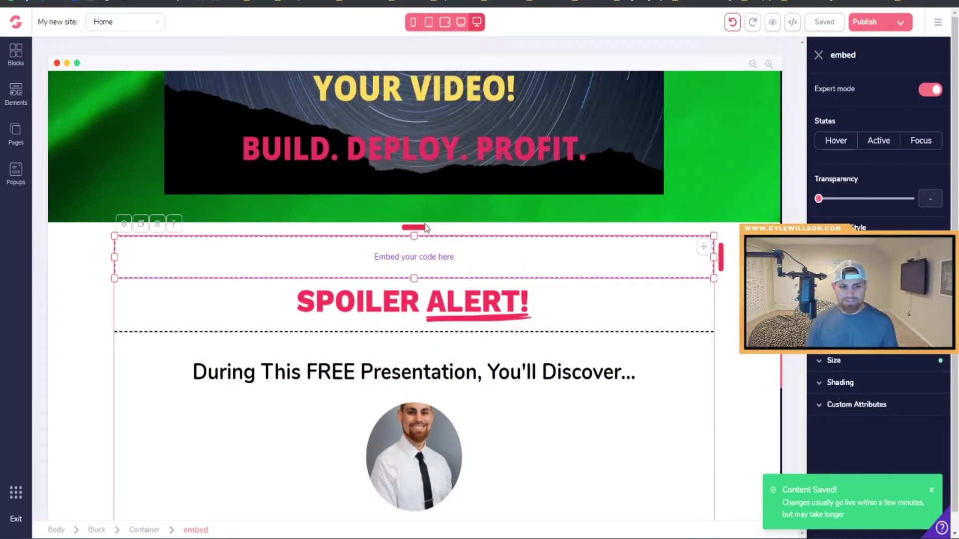
Give the embed 6rem top and bottom padding, then bring up the Template Settings for publishing
left_click(870, 360)
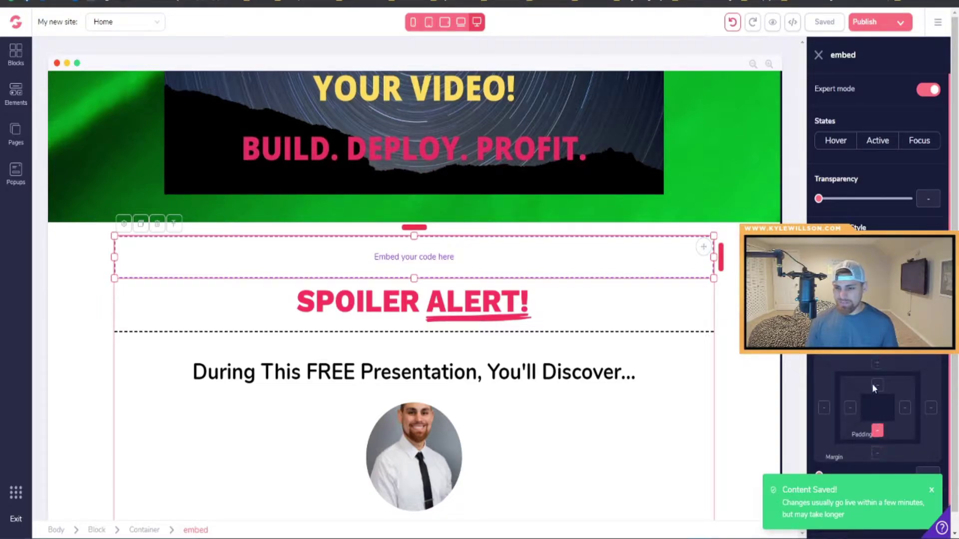
scroll(869, 394, "down", 1)
scroll(809, 425, "down", 1)
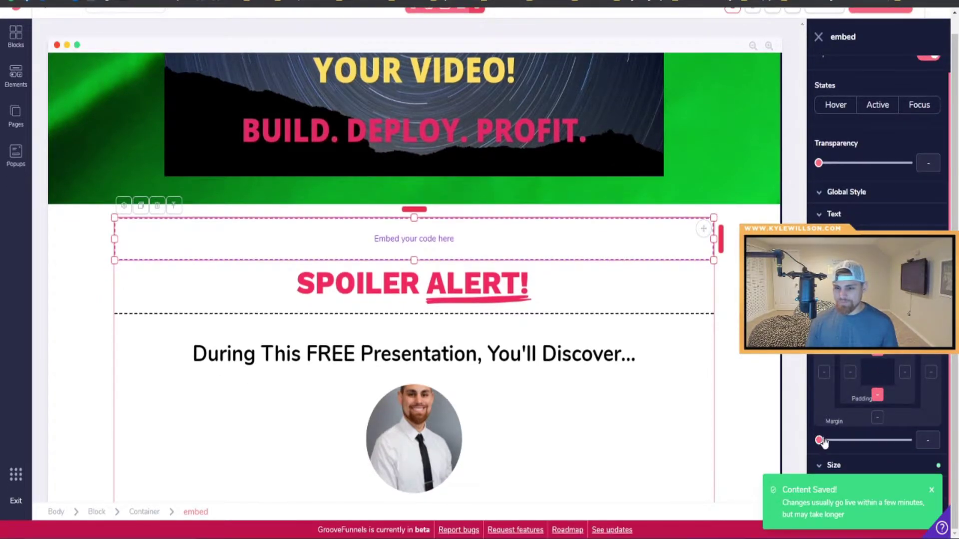
left_click_drag(821, 440, 894, 445)
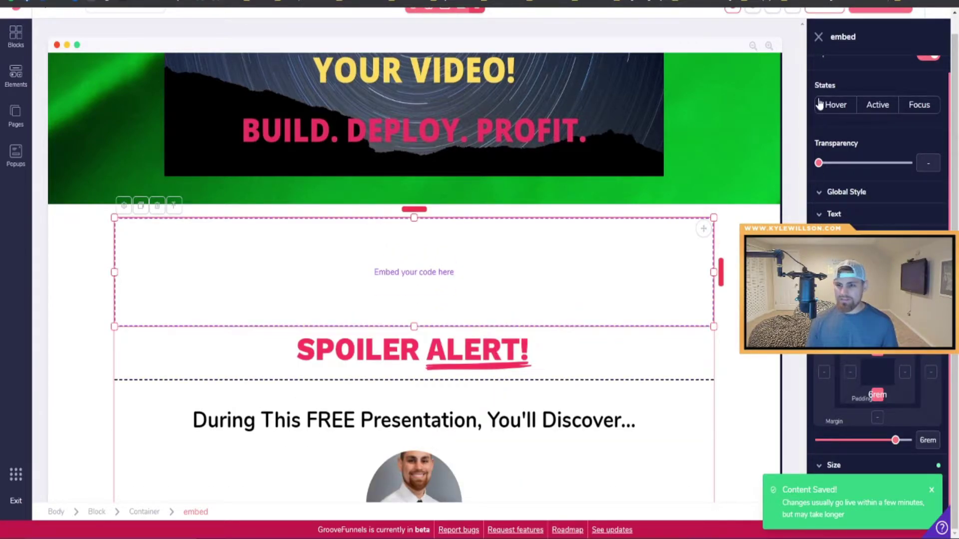
scroll(819, 75, "up", 1)
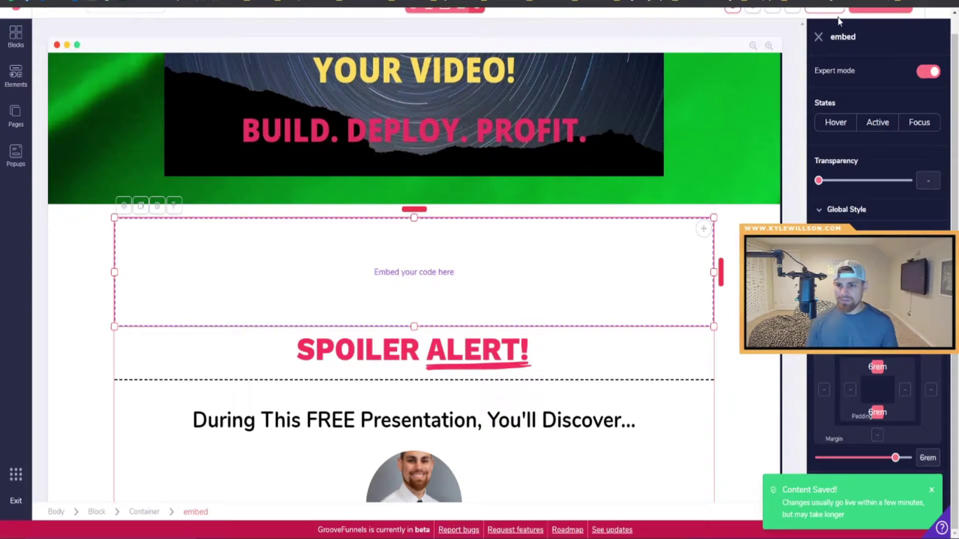
left_click(881, 11)
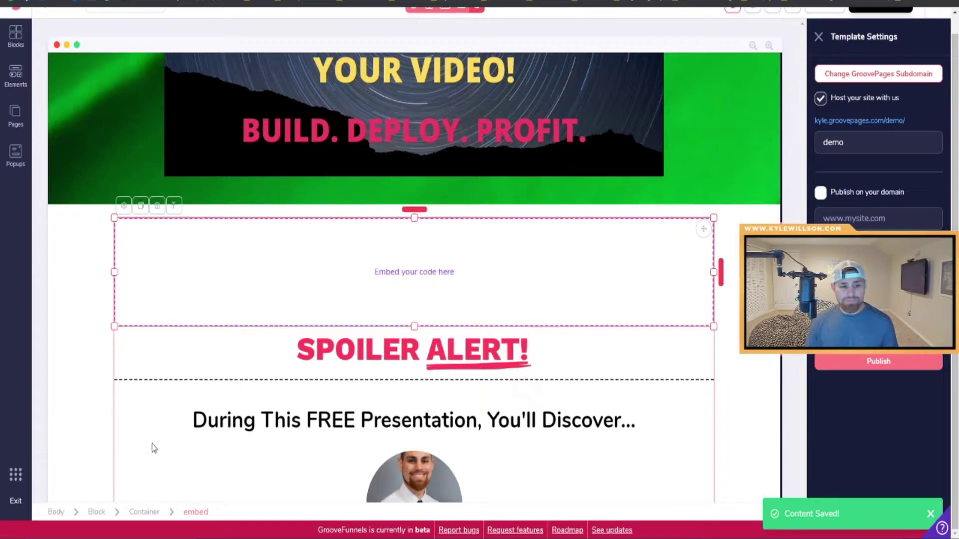
left_click(16, 92)
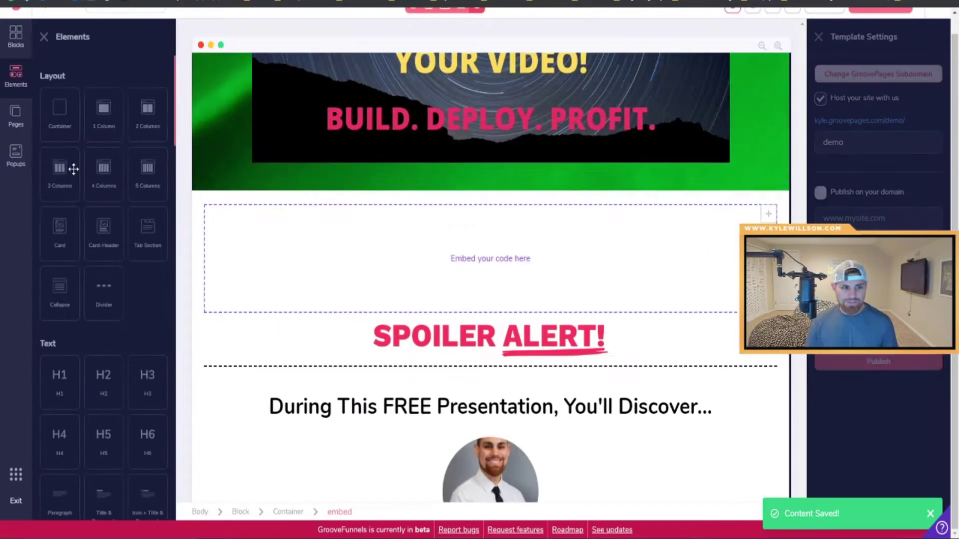
left_click_drag(75, 297, 55, 274)
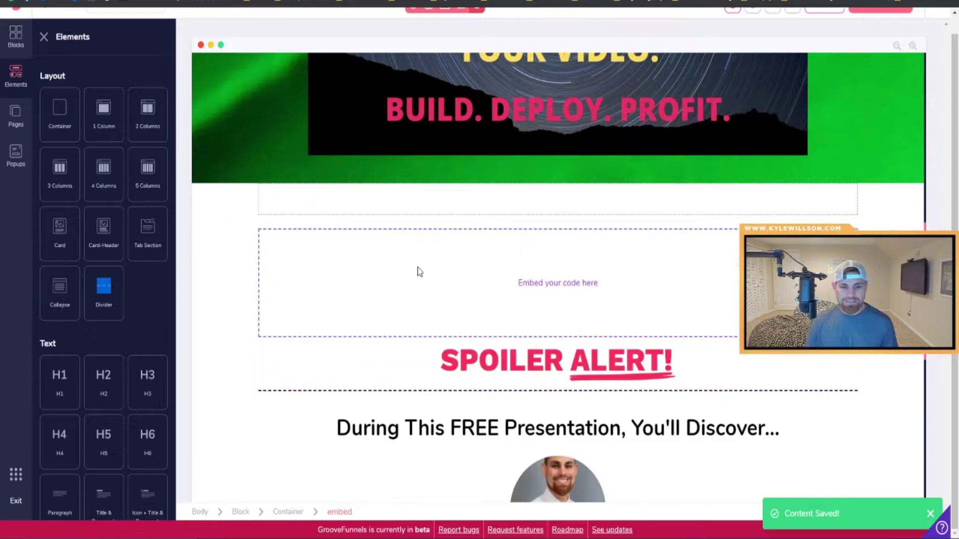
scroll(622, 320, "down", 9)
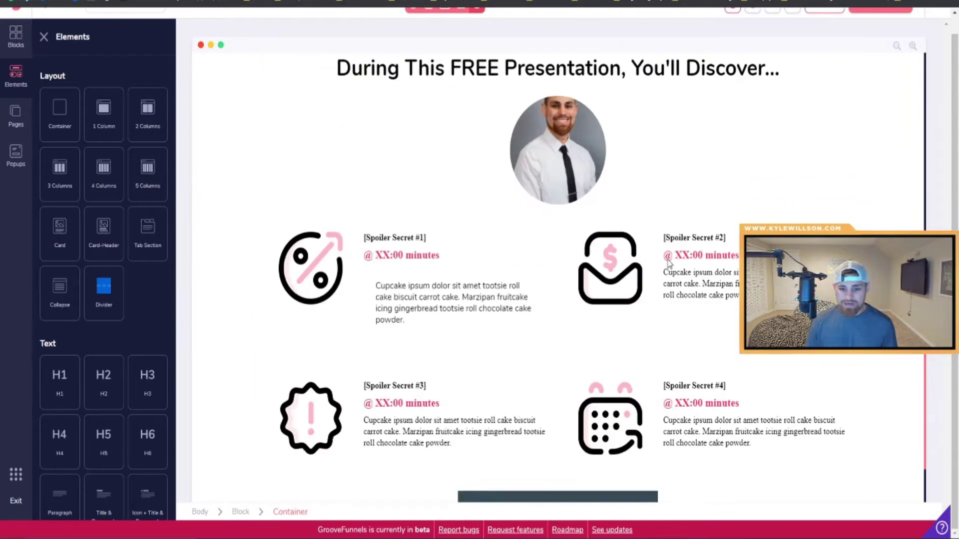
scroll(684, 399, "up", 5)
scroll(476, 229, "up", 3)
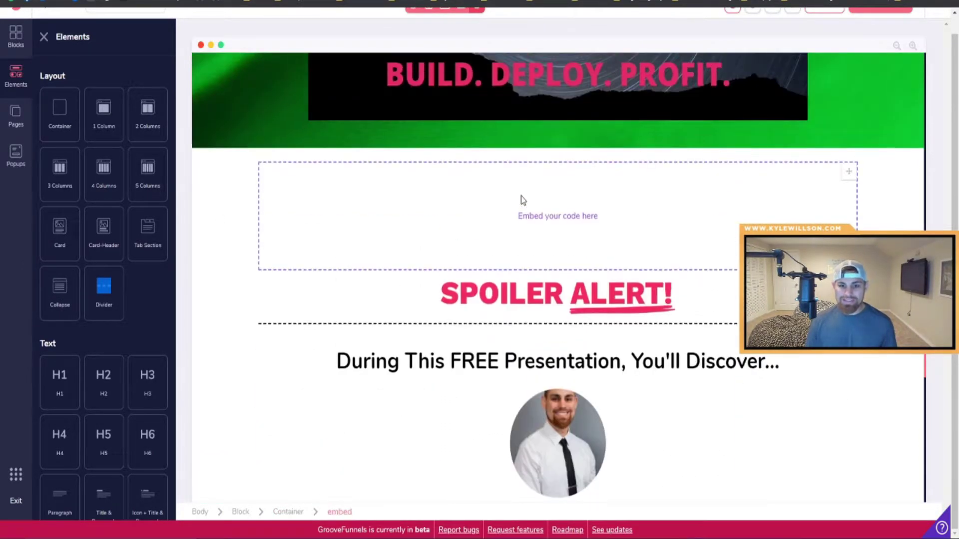
scroll(293, 349, "up", 3)
scroll(62, 402, "down", 20)
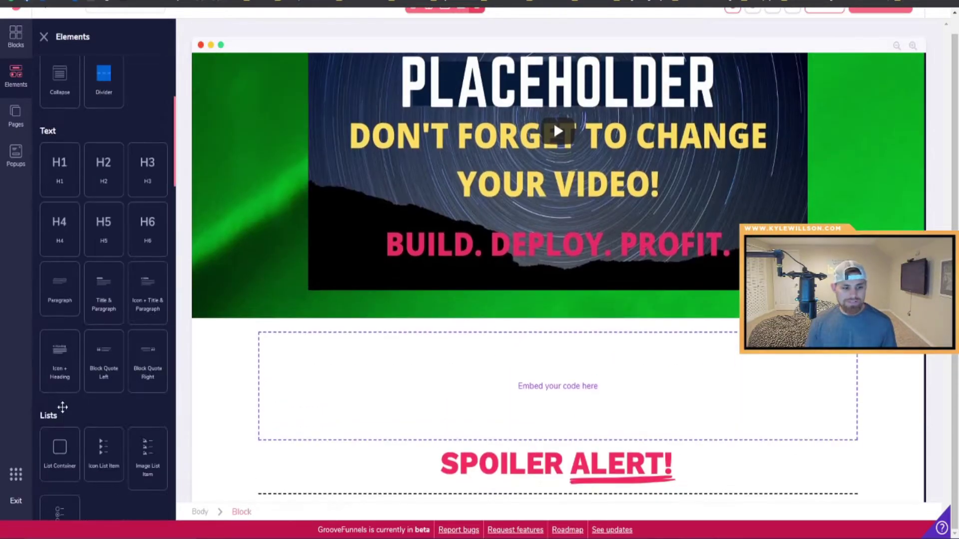
scroll(107, 366, "down", 9)
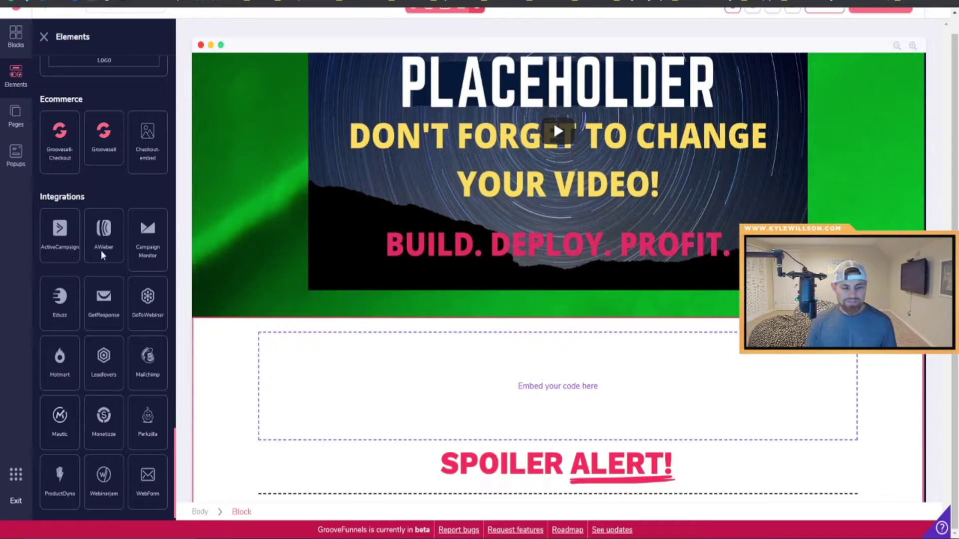
left_click_drag(147, 233, 507, 399)
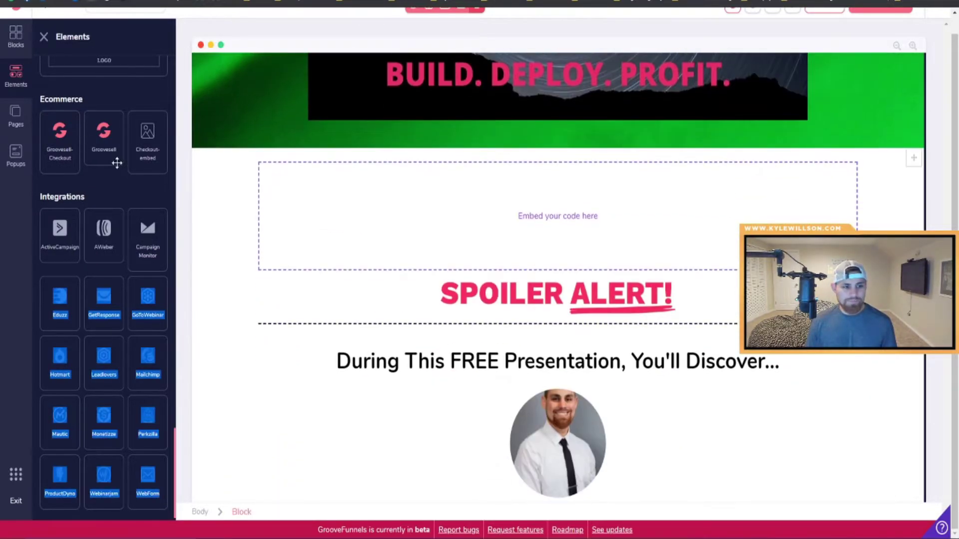
left_click(117, 163)
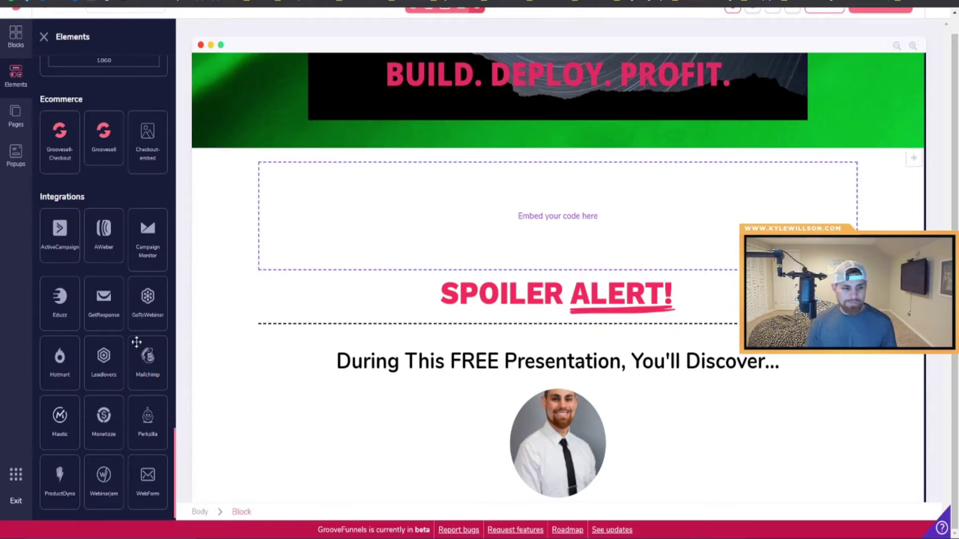
scroll(353, 272, "up", 10)
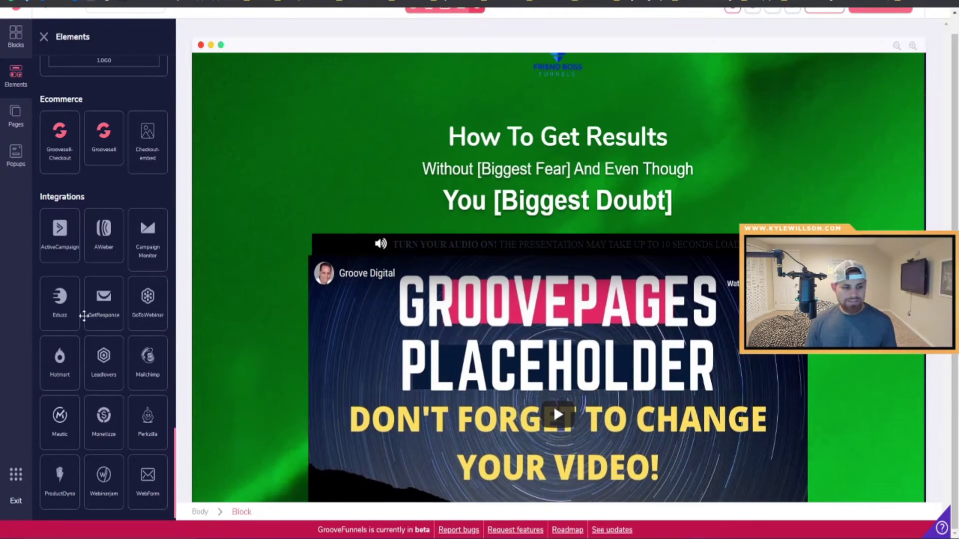
scroll(84, 316, "up", 10)
scroll(433, 335, "up", 2)
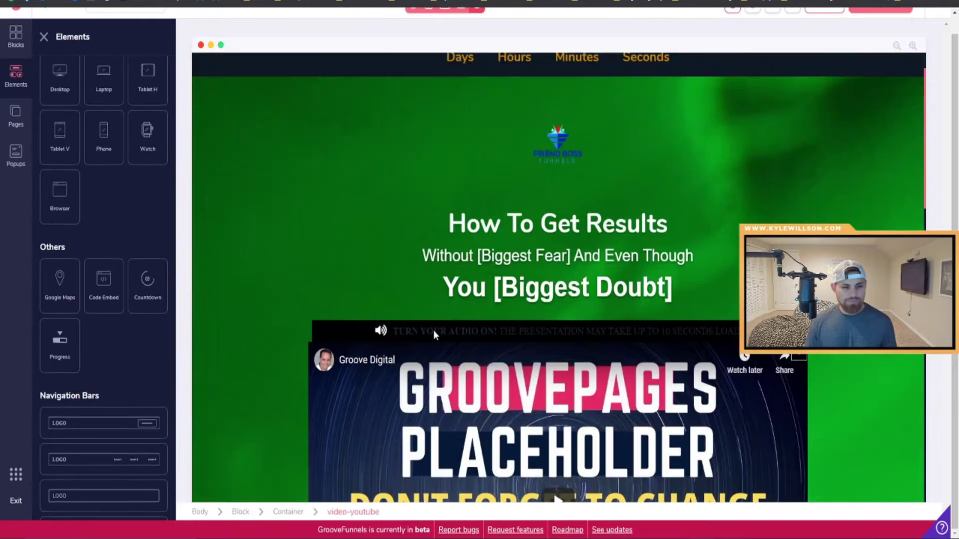
scroll(433, 331, "up", 2)
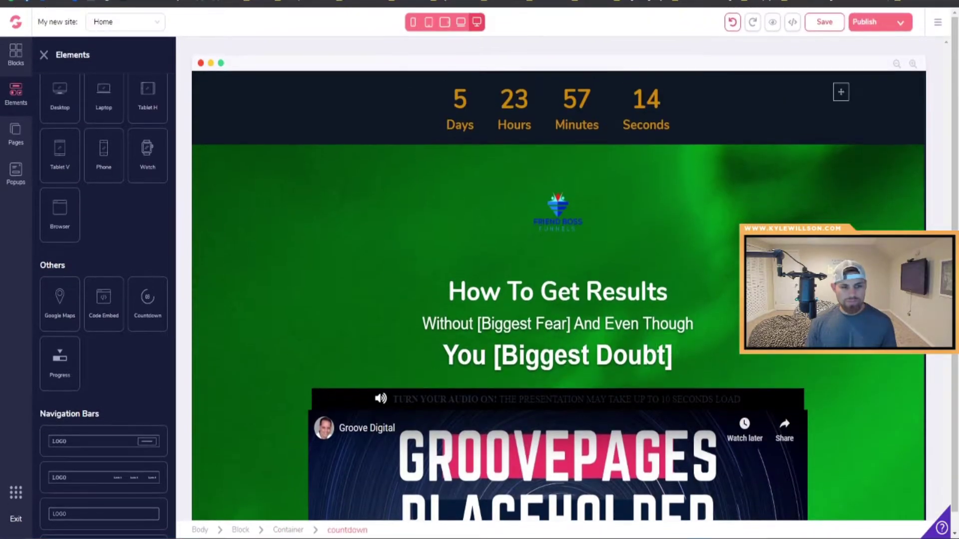
Drag a Name-and-Email opt-in form template from Blocks > Forms below the countdown
left_click(44, 56)
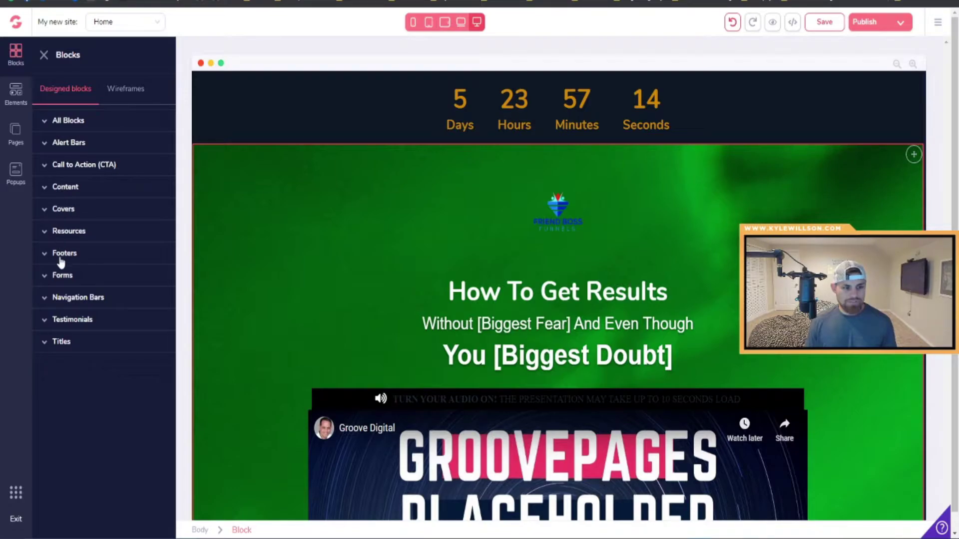
left_click(55, 274)
scroll(99, 300, "down", 2)
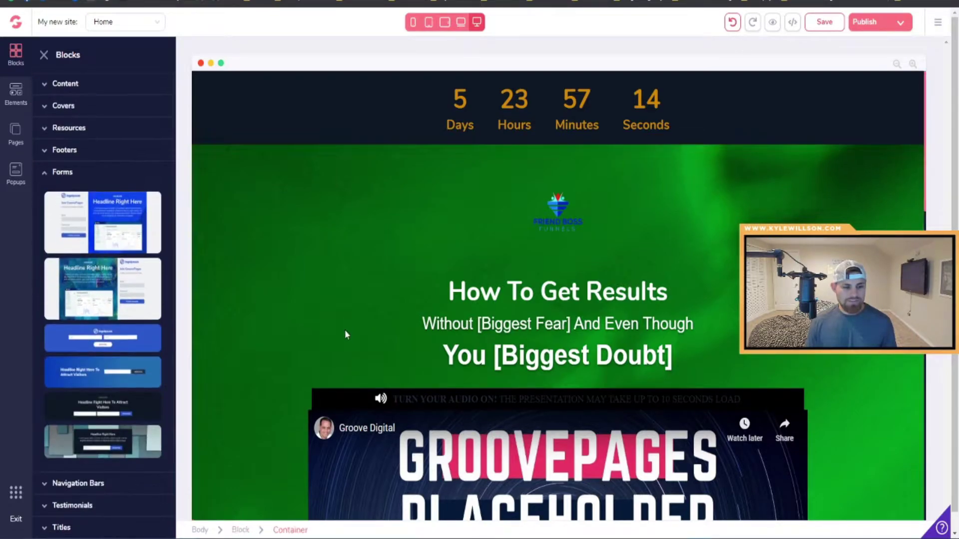
left_click_drag(145, 327, 460, 235)
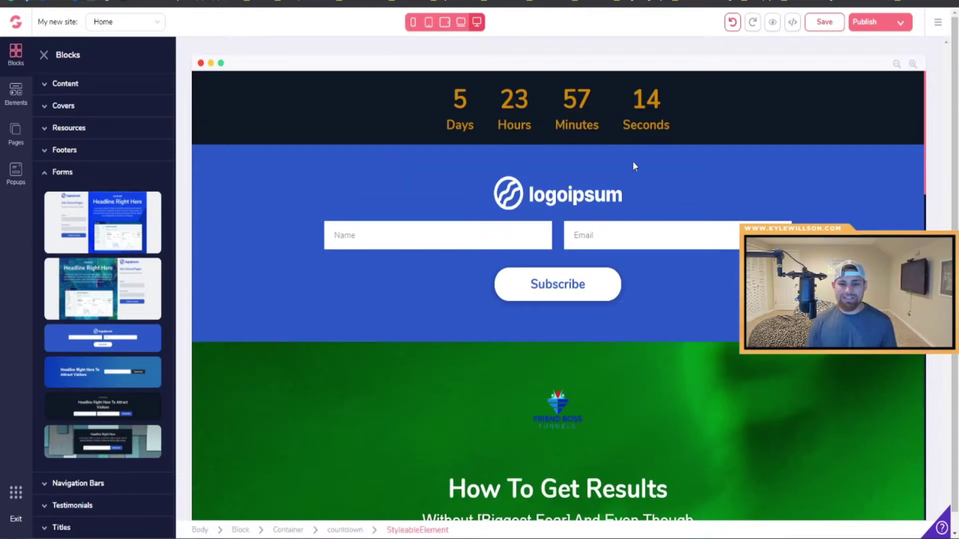
Configure the form container with form action Integration and the Aweber integration
left_click(579, 312)
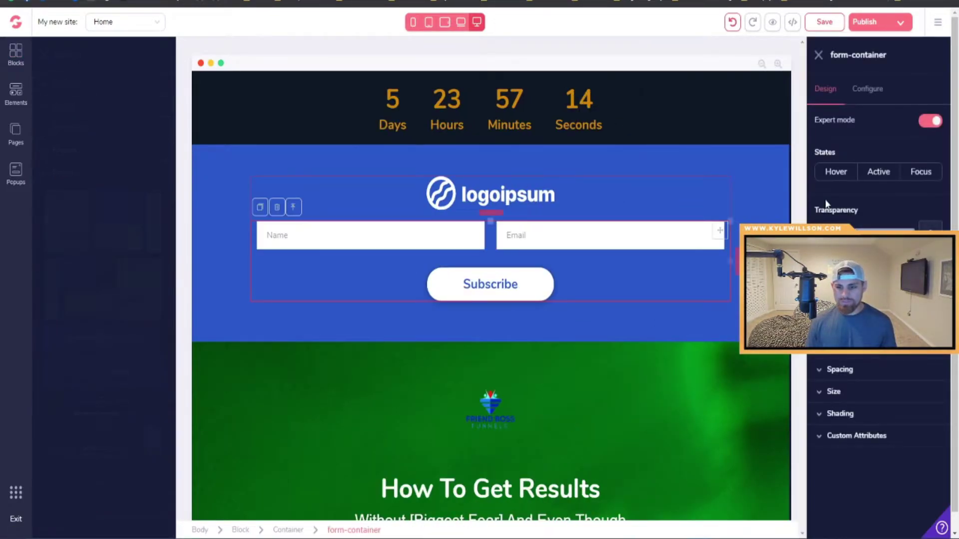
left_click(868, 106)
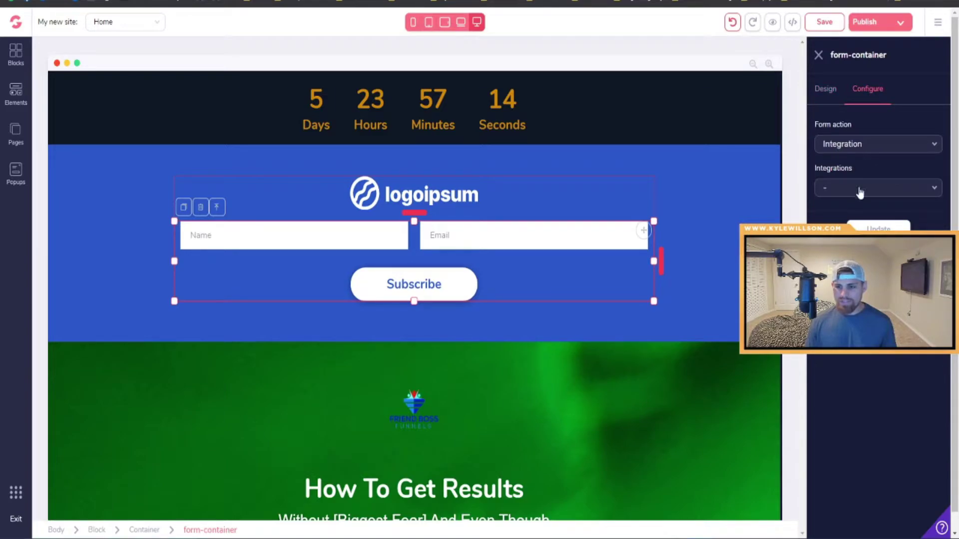
left_click(862, 150)
left_click(861, 188)
left_click(848, 188)
left_click(844, 207)
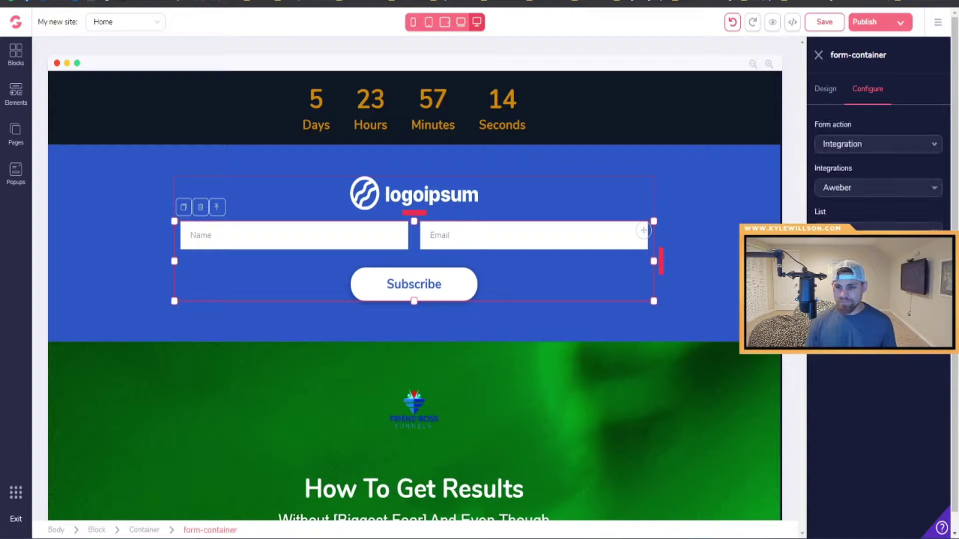
left_click(857, 230)
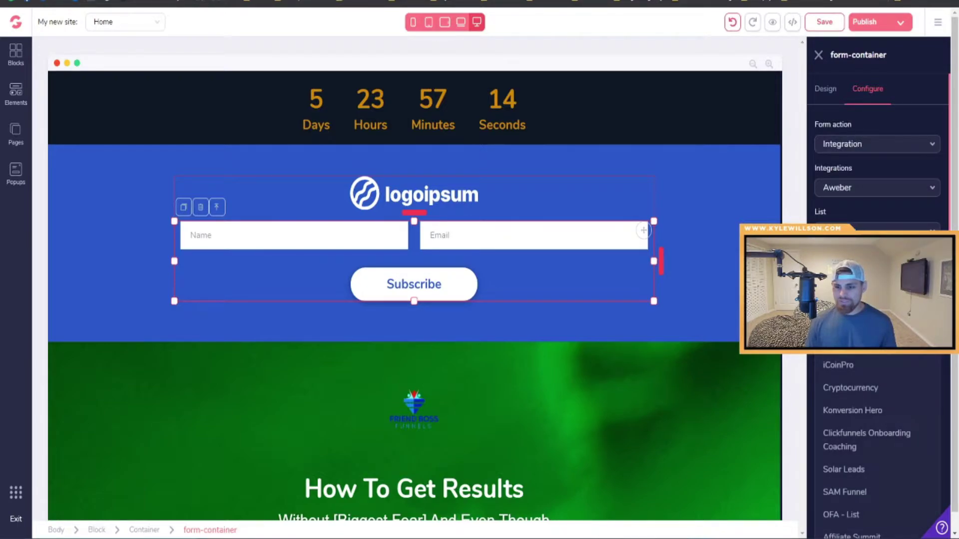
left_click(858, 228)
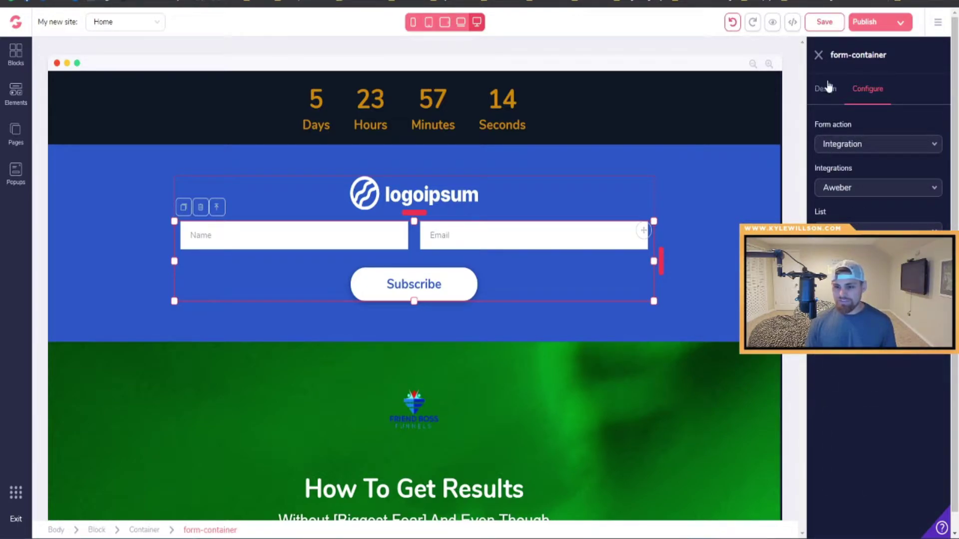
left_click(818, 56)
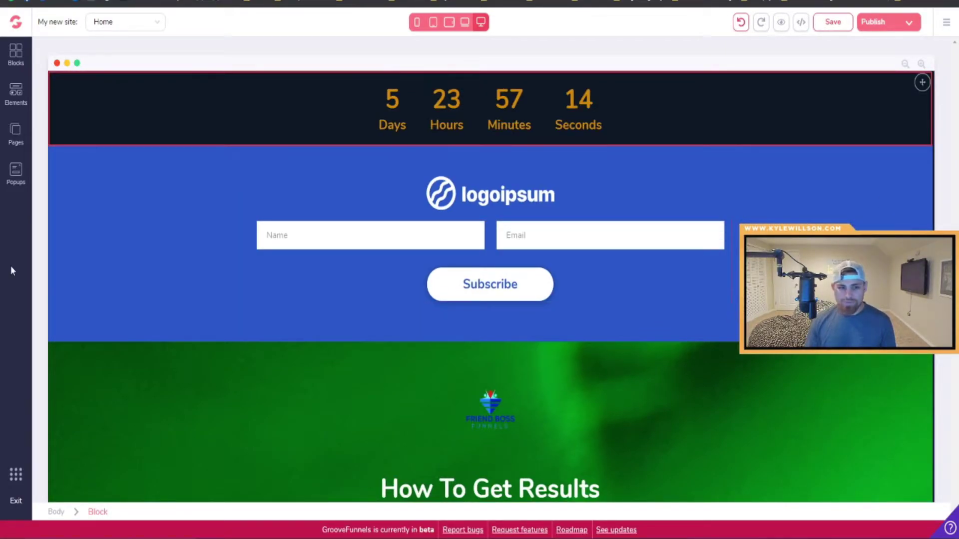
Delete the blue opt-in form block and the empty code embed box from the page
left_click(125, 222)
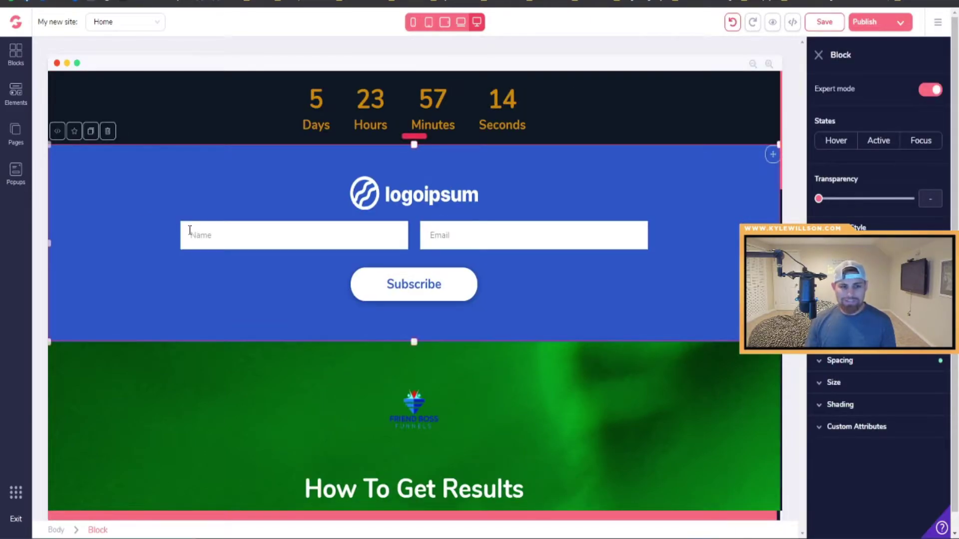
left_click(108, 131)
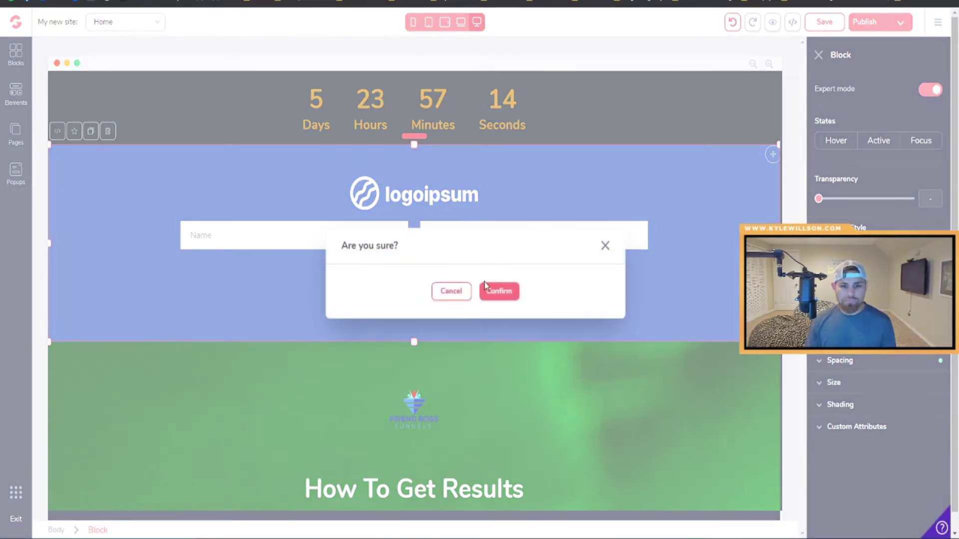
left_click(489, 298)
scroll(468, 278, "down", 10)
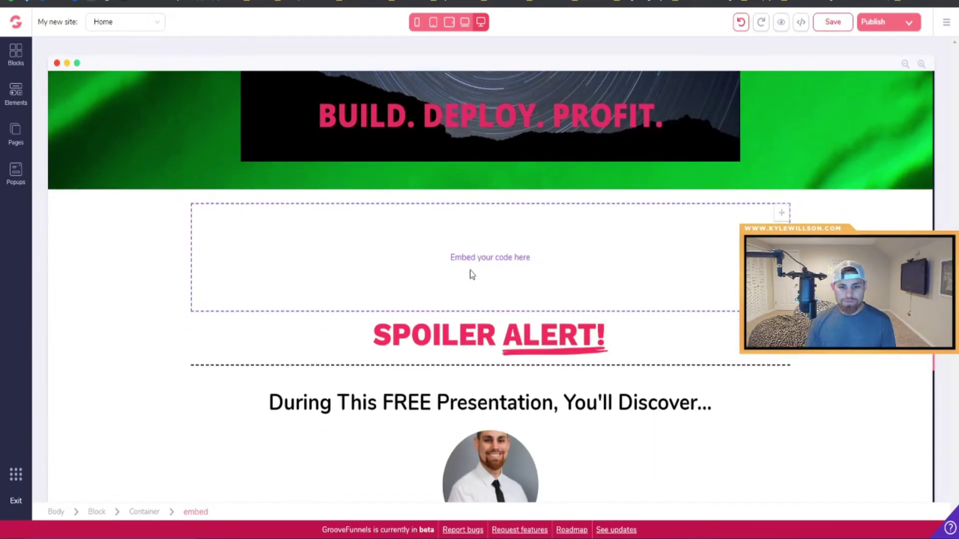
scroll(668, 214, "up", 3)
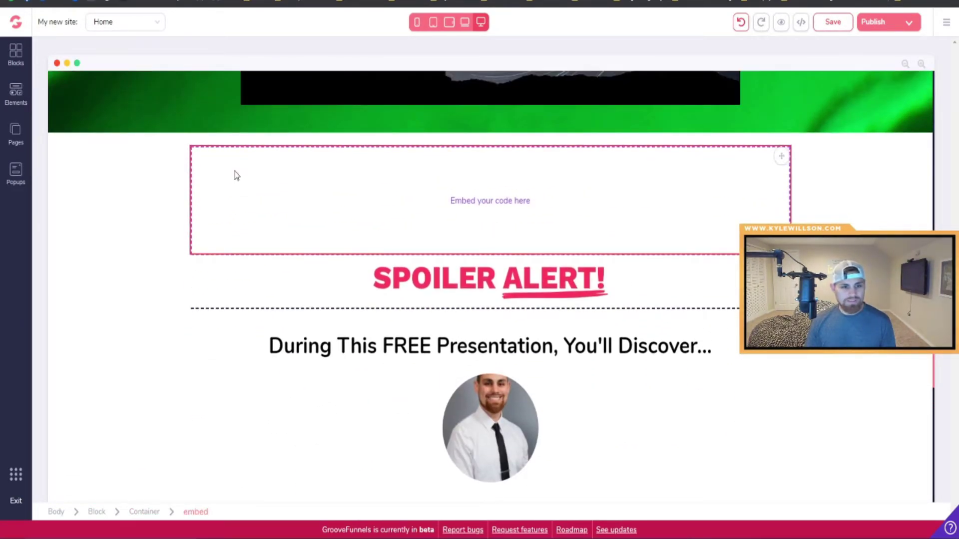
left_click(205, 164)
left_click(157, 134)
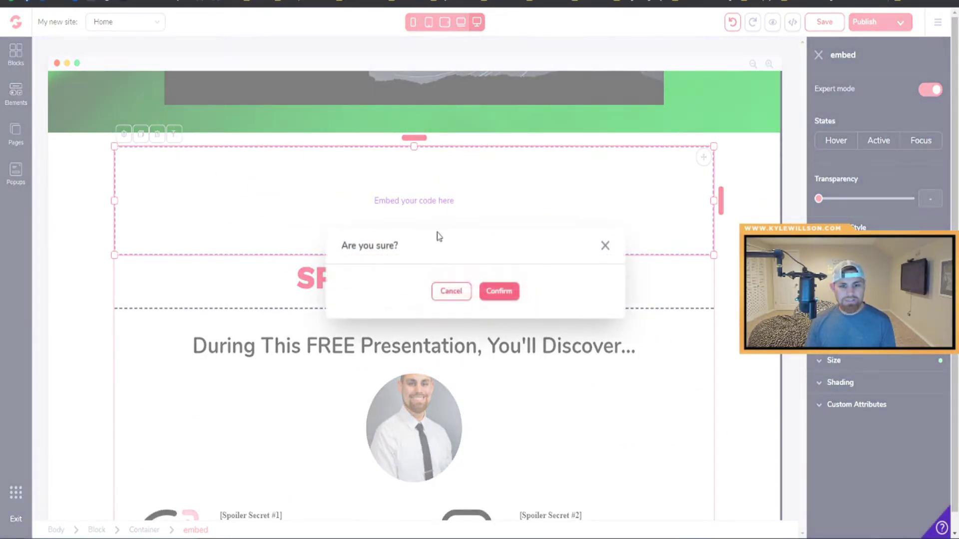
left_click(499, 290)
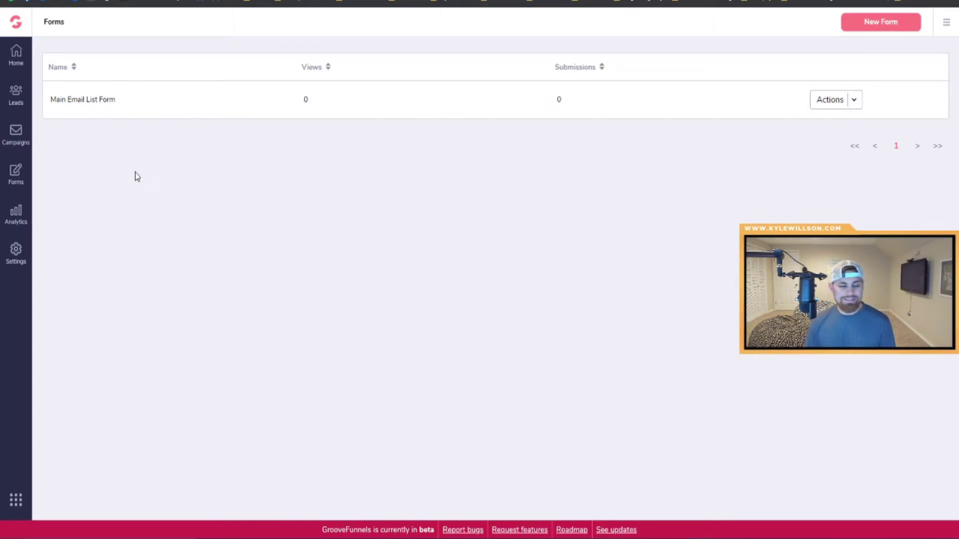
Browse the analytics views for email lists, broadcasts and email sequences
left_click(16, 227)
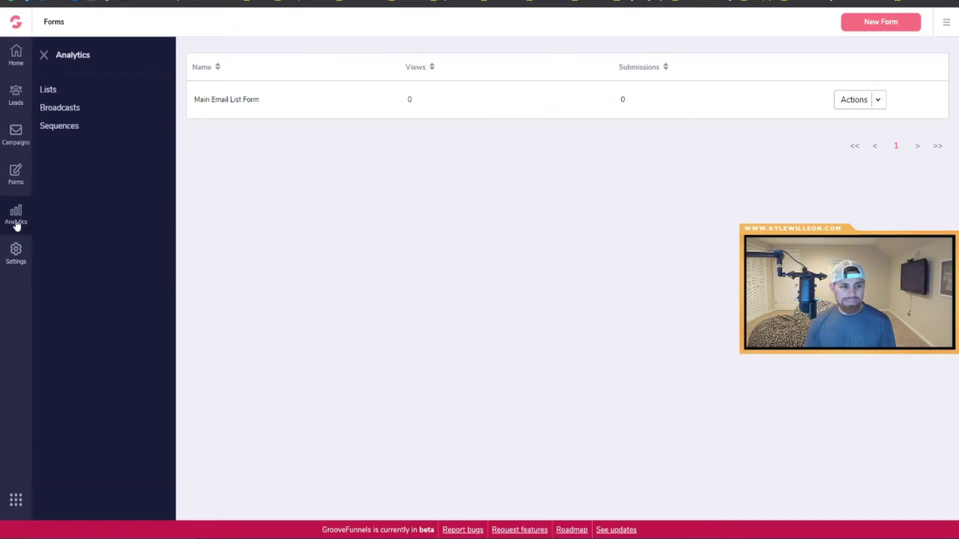
left_click(49, 92)
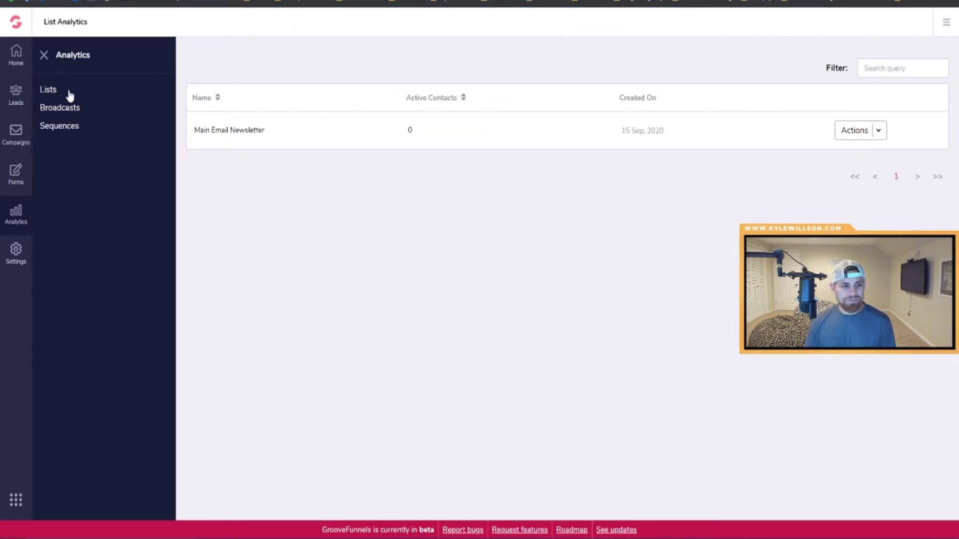
left_click(59, 108)
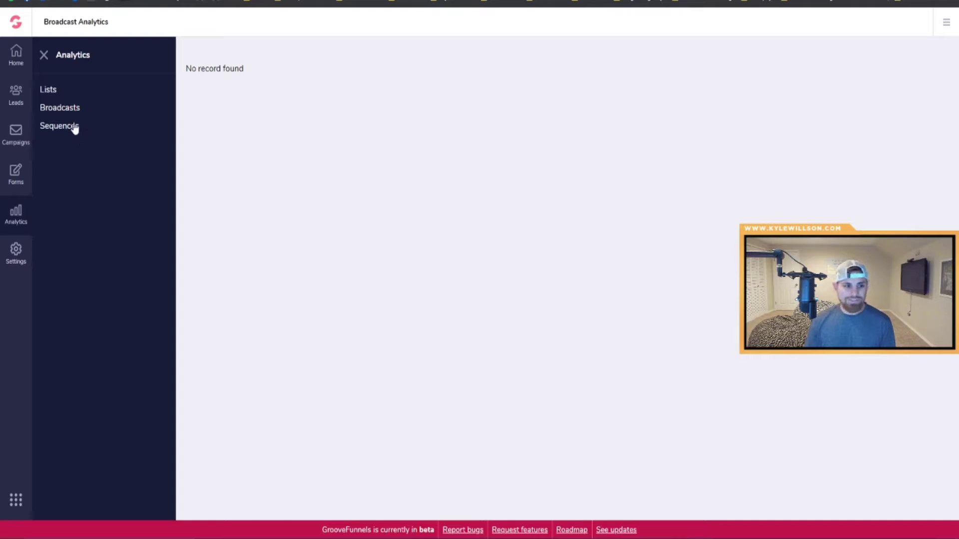
left_click(74, 128)
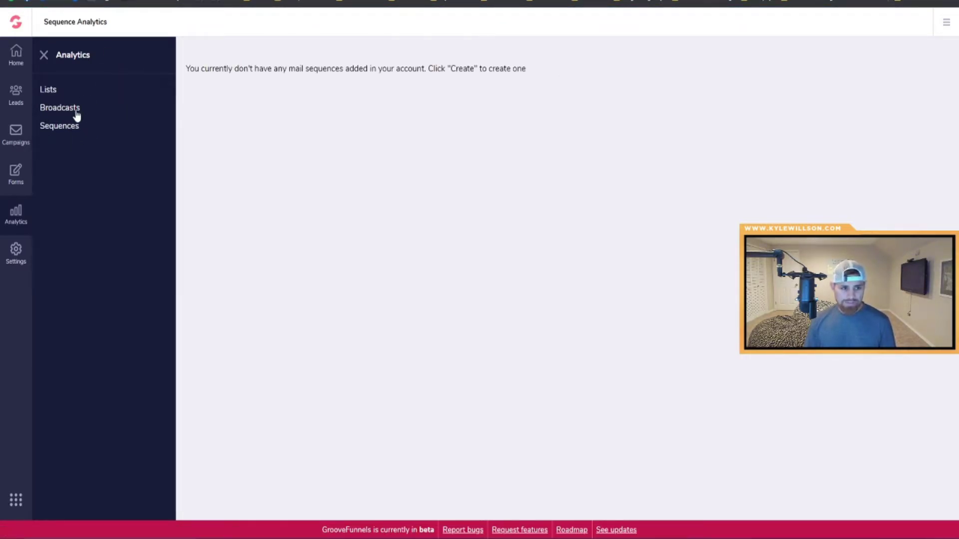
Create a new mail sequence named 'Test' with description 'Test'
left_click(13, 130)
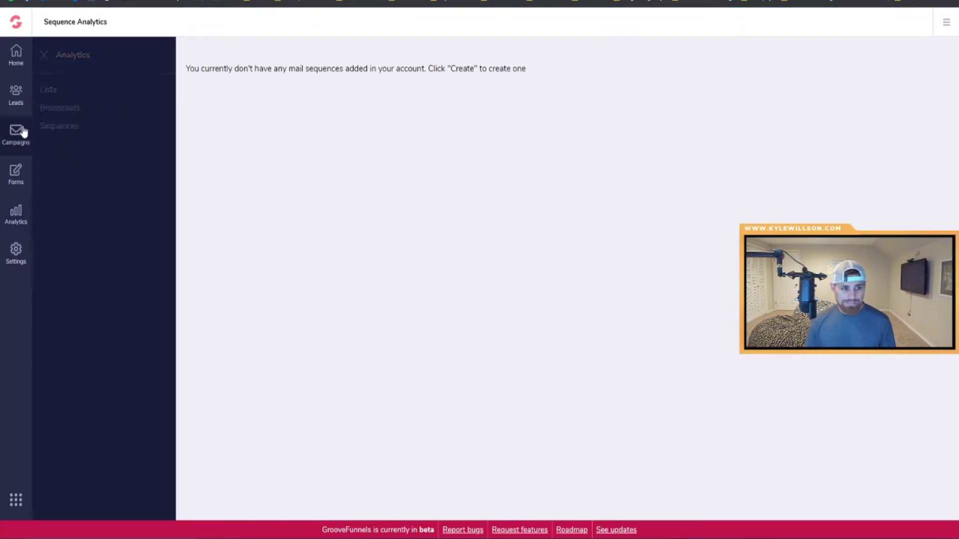
left_click(63, 108)
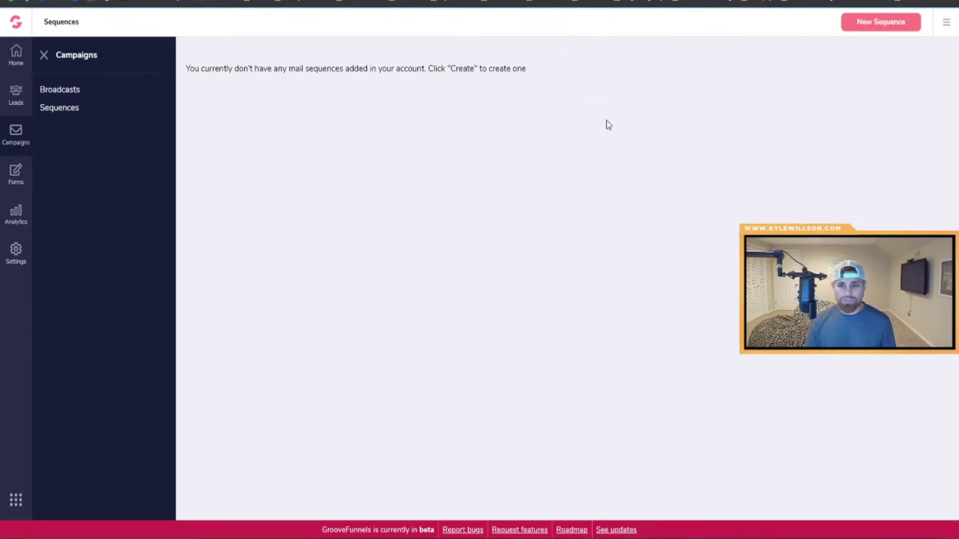
left_click(870, 25)
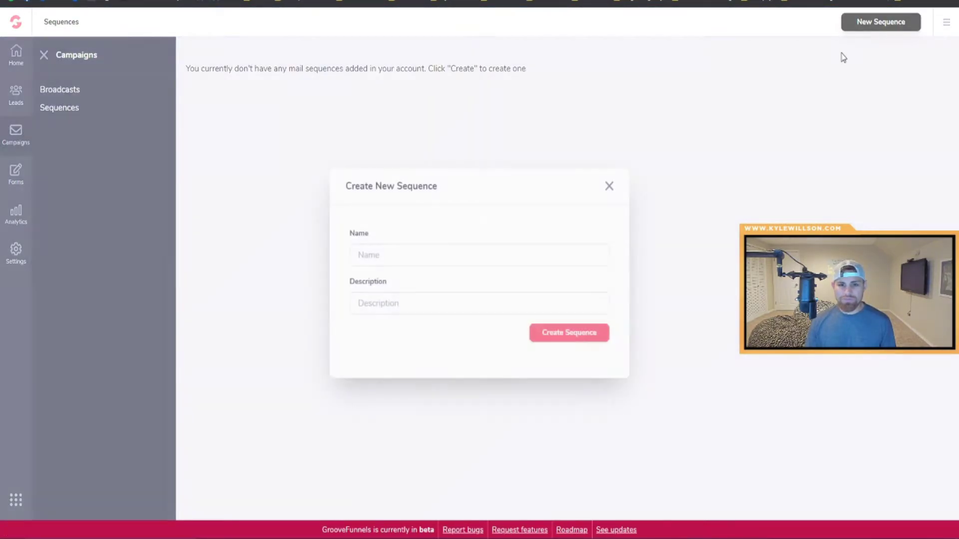
type("Test")
key("Tab")
type("Test")
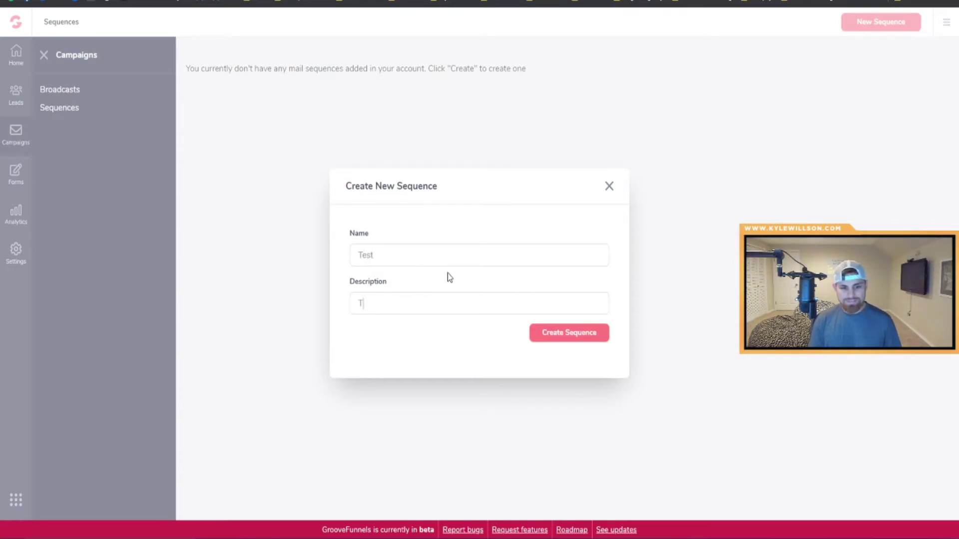
left_click(582, 335)
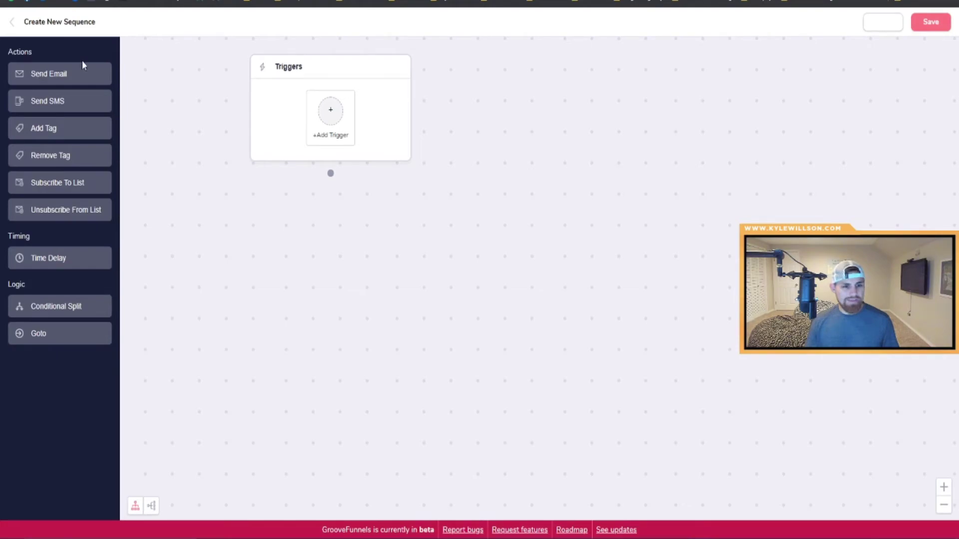
Drop a Send Email step below the triggers and begin adding a starting trigger
left_click_drag(21, 68, 332, 137)
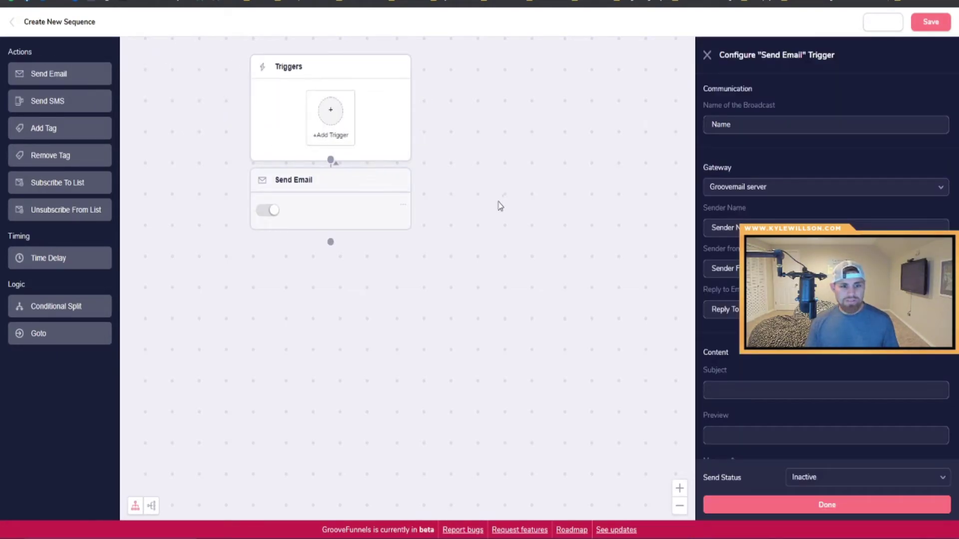
left_click(326, 106)
left_click(884, 110)
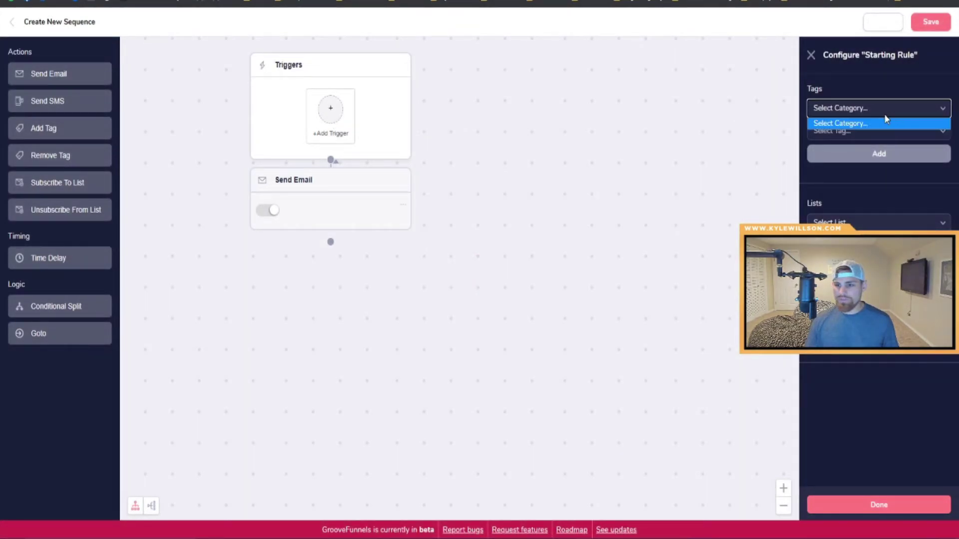
left_click(884, 122)
left_click(855, 109)
left_click(859, 123)
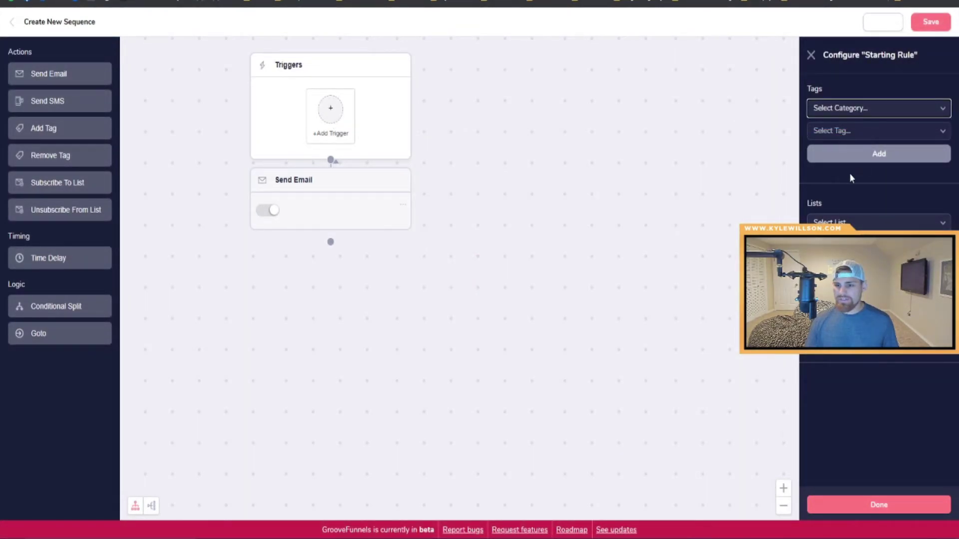
left_click(887, 227)
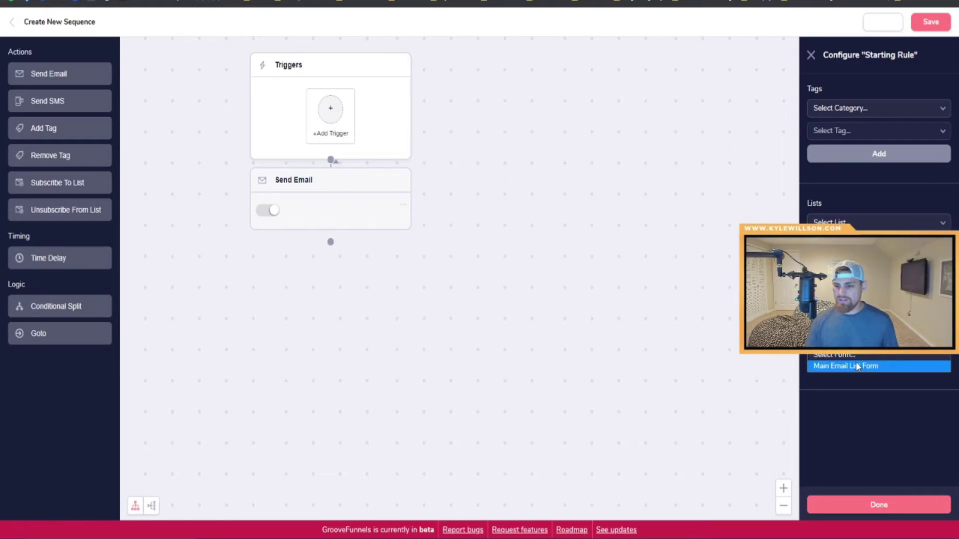
Make a Main Email List Form subscription the only trigger, save it, and toggle off Send Email
left_click(861, 365)
left_click(868, 370)
left_click(873, 366)
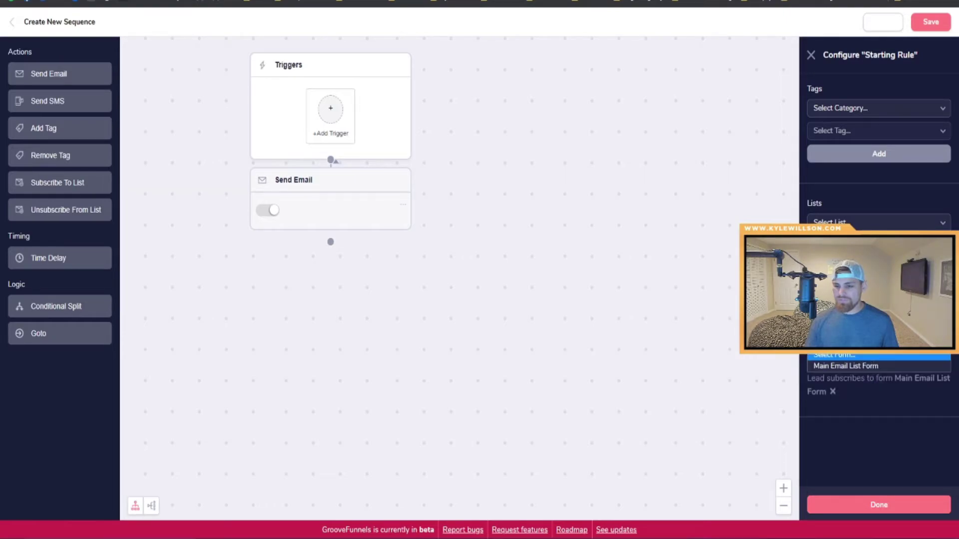
left_click(871, 368)
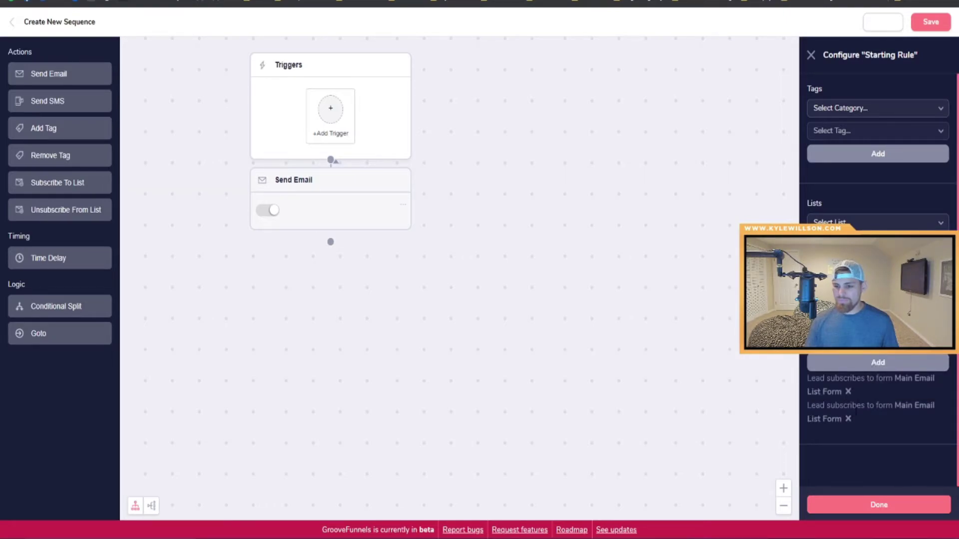
left_click(848, 419)
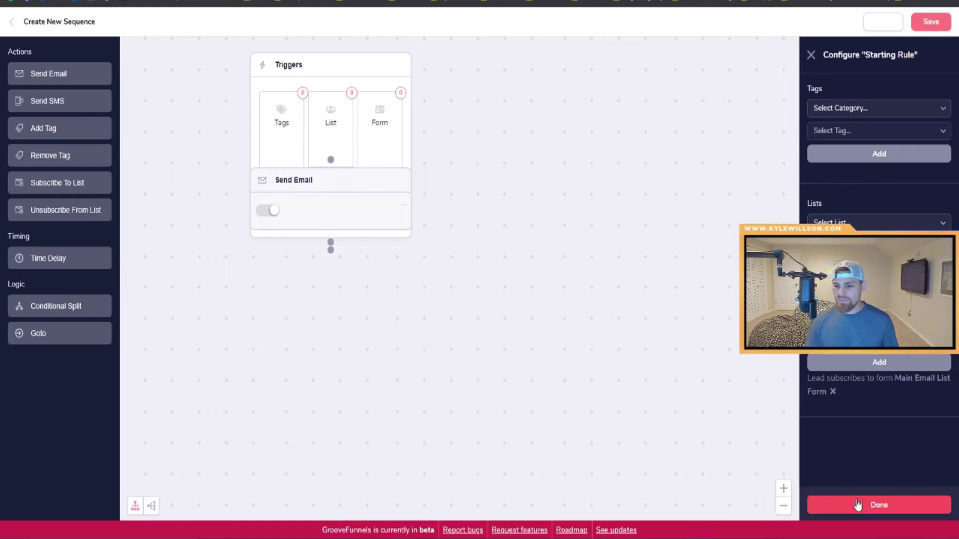
left_click(879, 504)
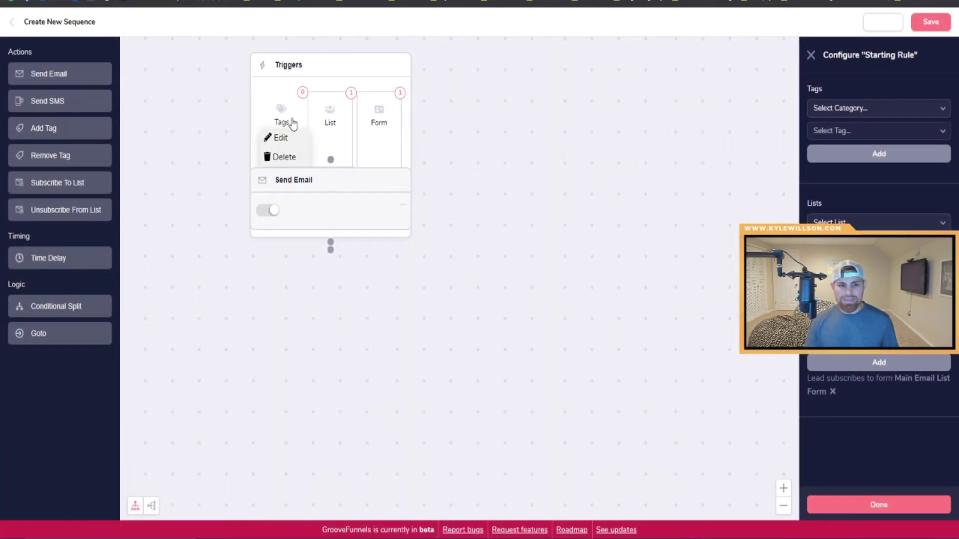
mouse_move(281, 121)
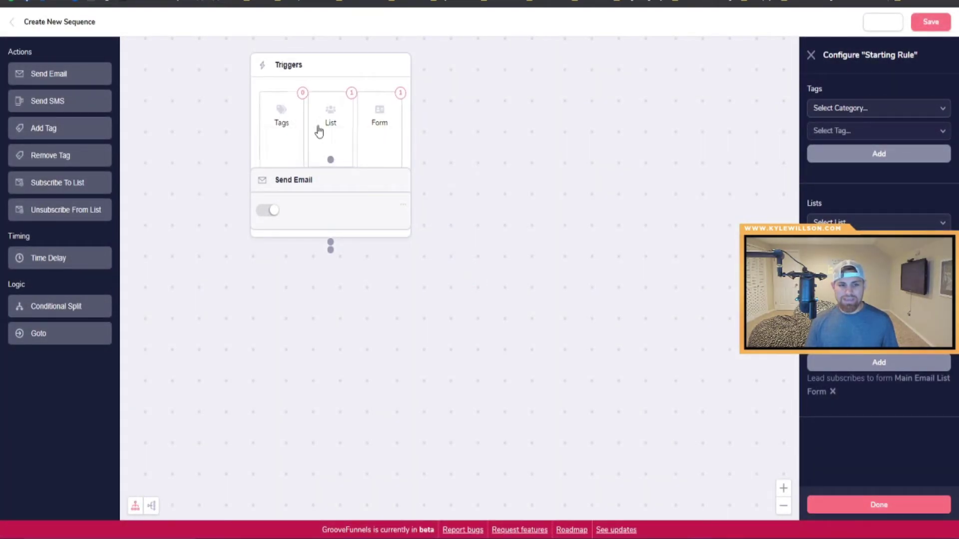
left_click(268, 210)
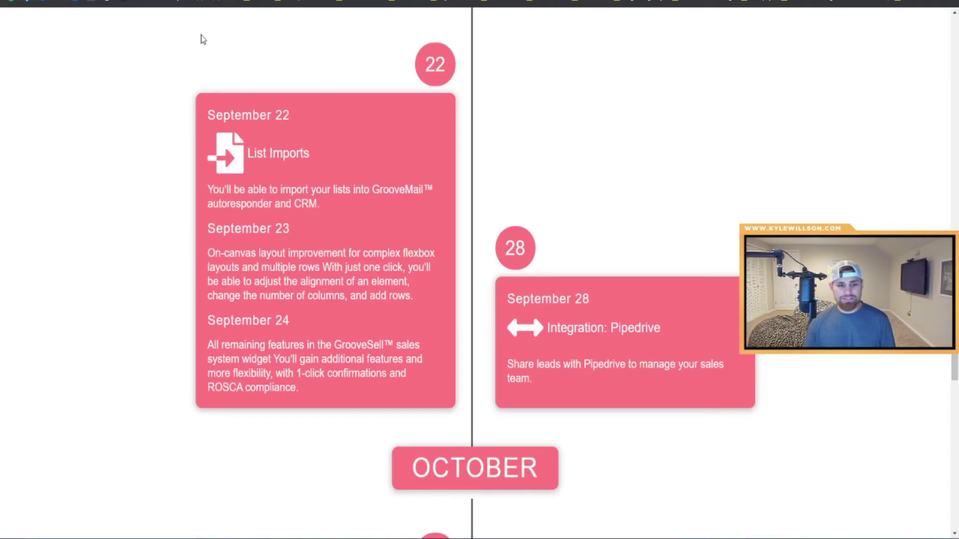
Highlight the September 22 List Imports description about importing lists into GrooveMail and CRM
double_click(296, 205)
left_click_drag(342, 219, 218, 191)
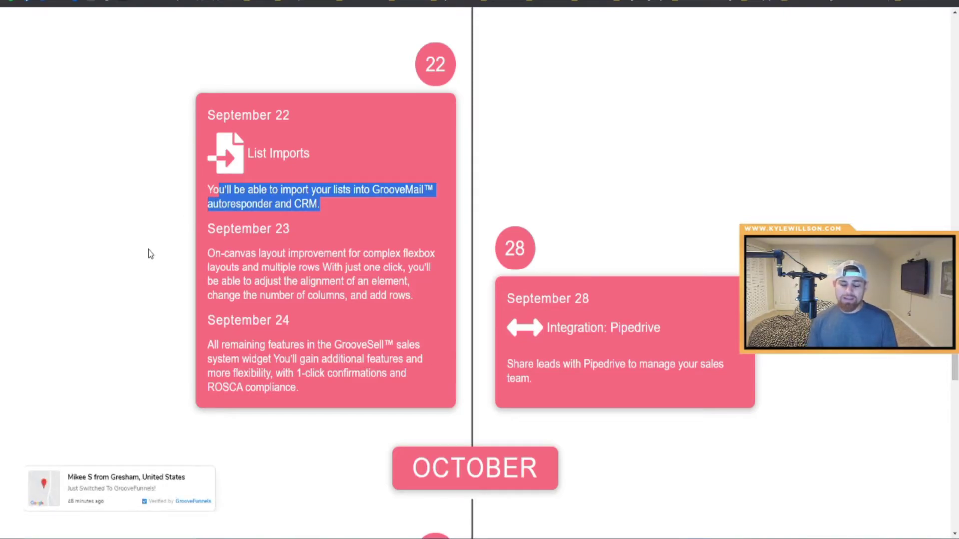
Review the September roadmap entries, then go back home via the GrooveFunnels logo
left_click(361, 220)
scroll(385, 237, "up", 8)
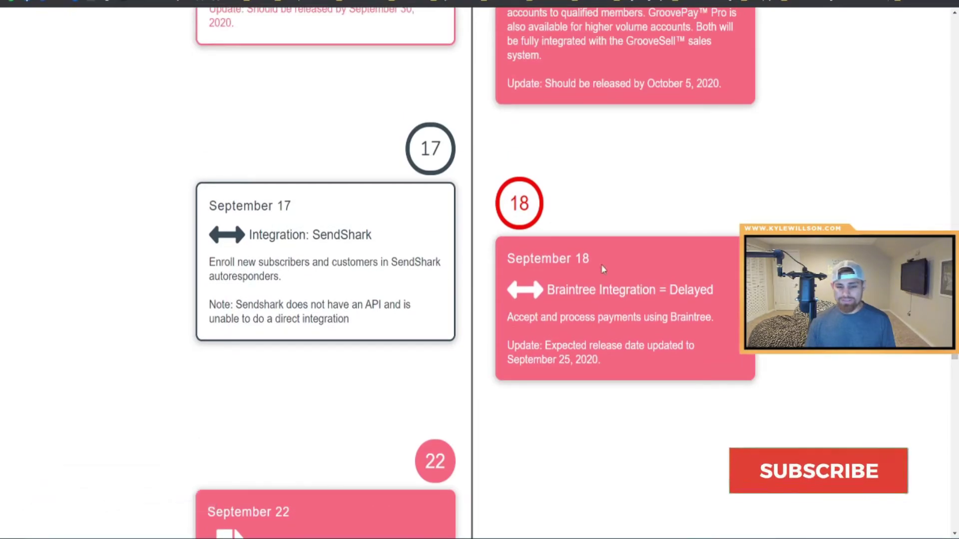
scroll(641, 348, "up", 1)
scroll(640, 348, "up", 1)
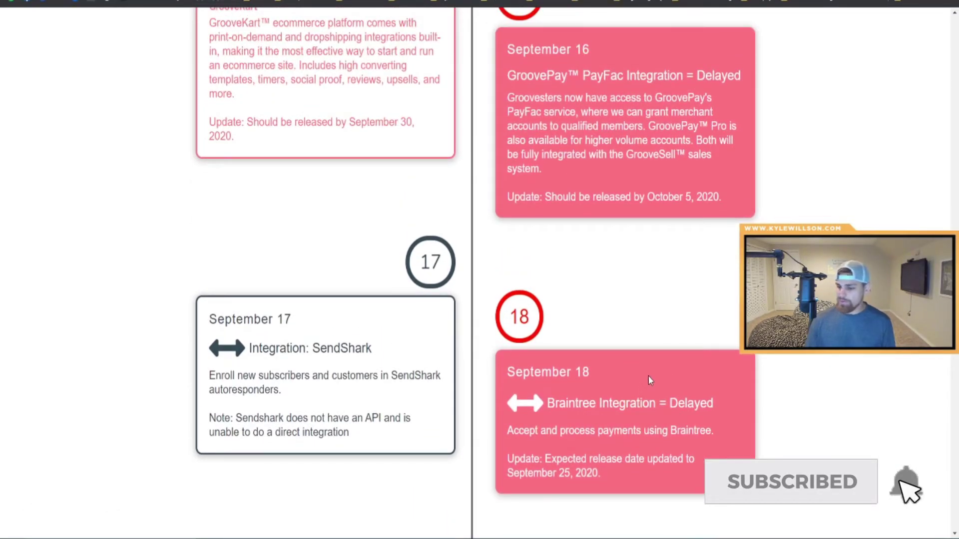
scroll(561, 397, "up", 3)
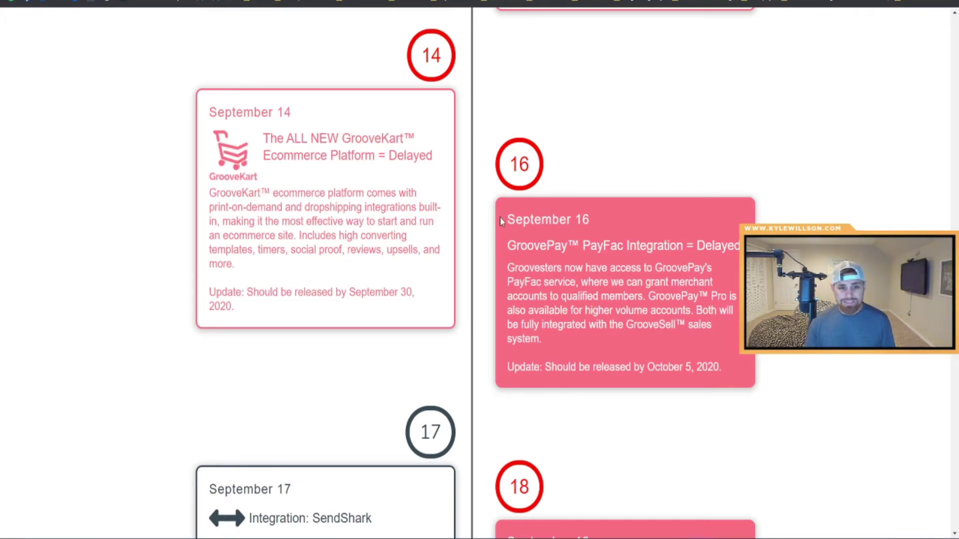
scroll(457, 196, "up", 20)
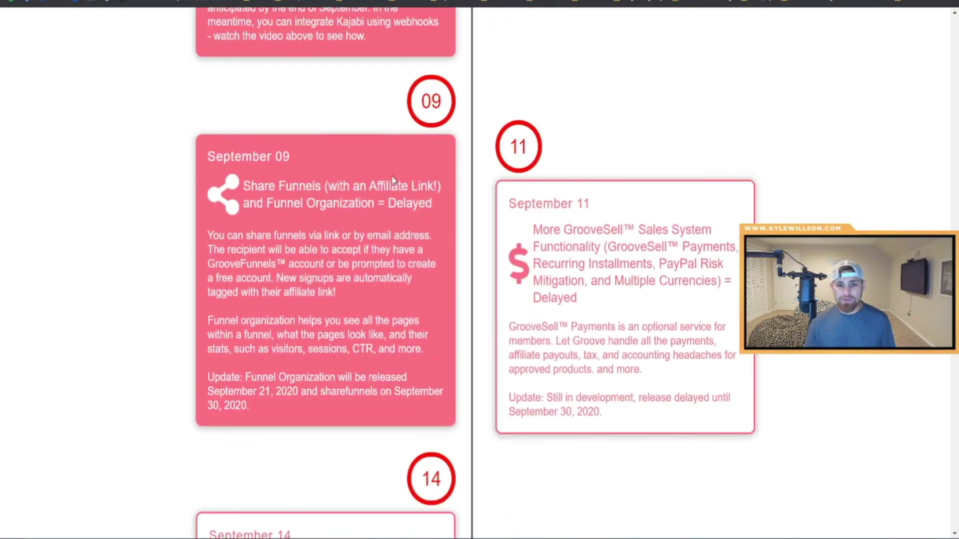
scroll(435, 274, "up", 15)
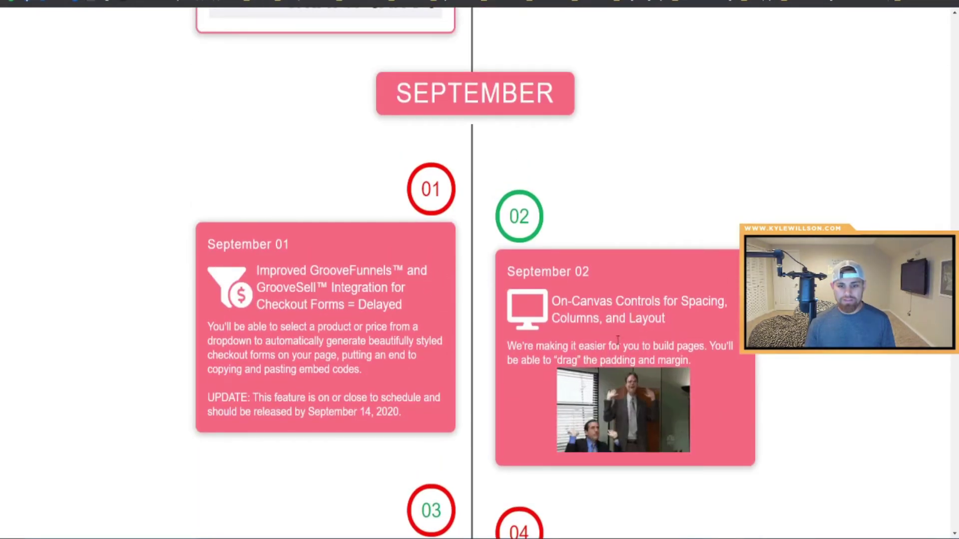
scroll(462, 273, "up", 5)
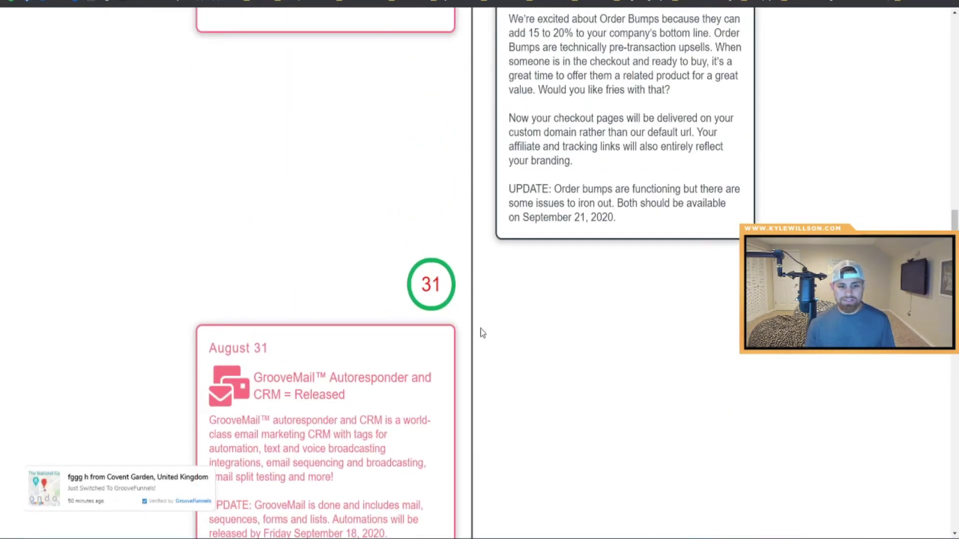
scroll(492, 340, "down", 2)
scroll(501, 349, "up", 9)
scroll(525, 385, "down", 18)
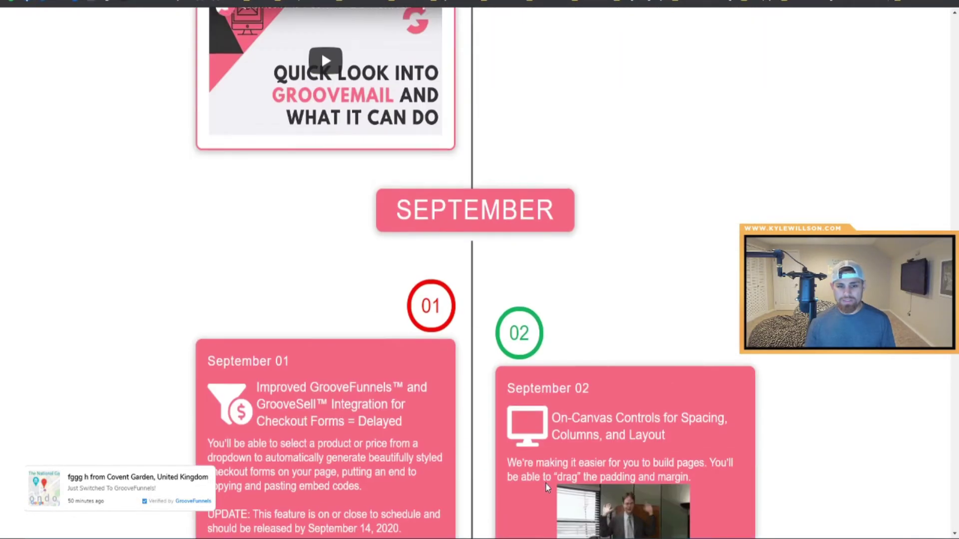
scroll(547, 487, "down", 20)
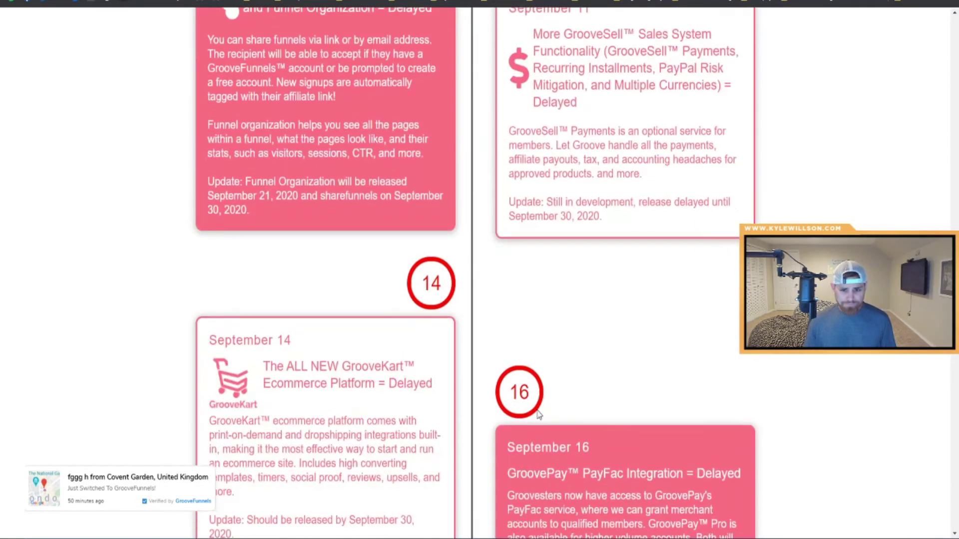
scroll(539, 415, "down", 17)
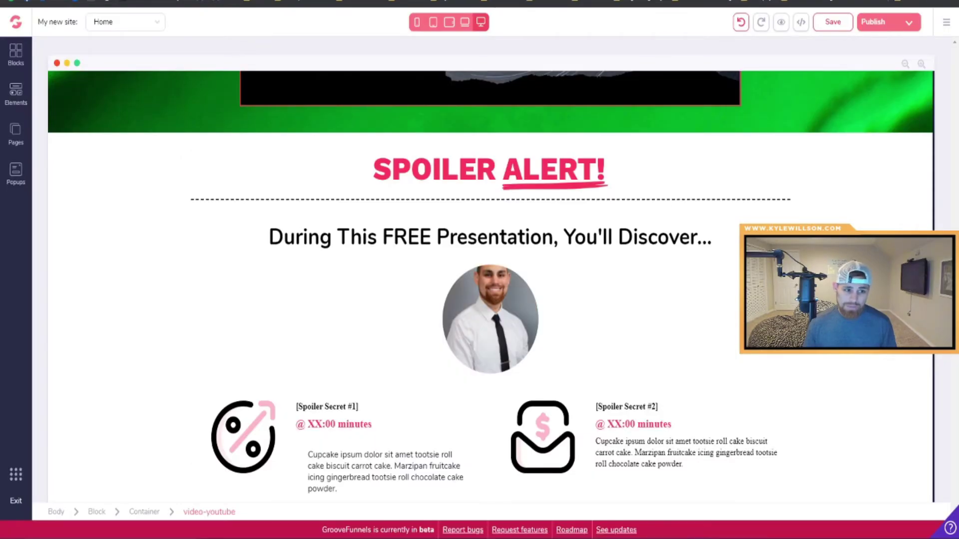
left_click(13, 27)
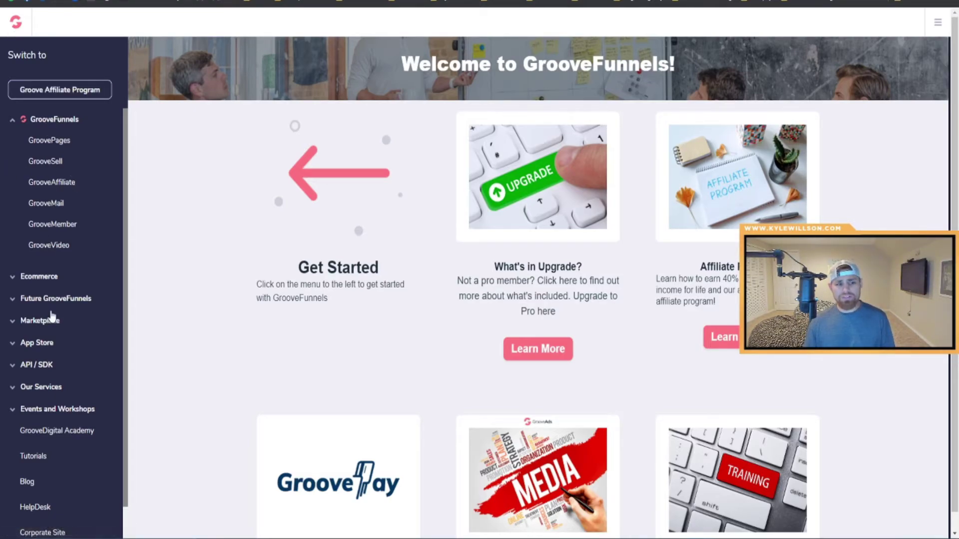
Expand Ecommerce and Future GrooveFunnels in the sidebar, then enter 'groo' in the address bar
left_click(50, 277)
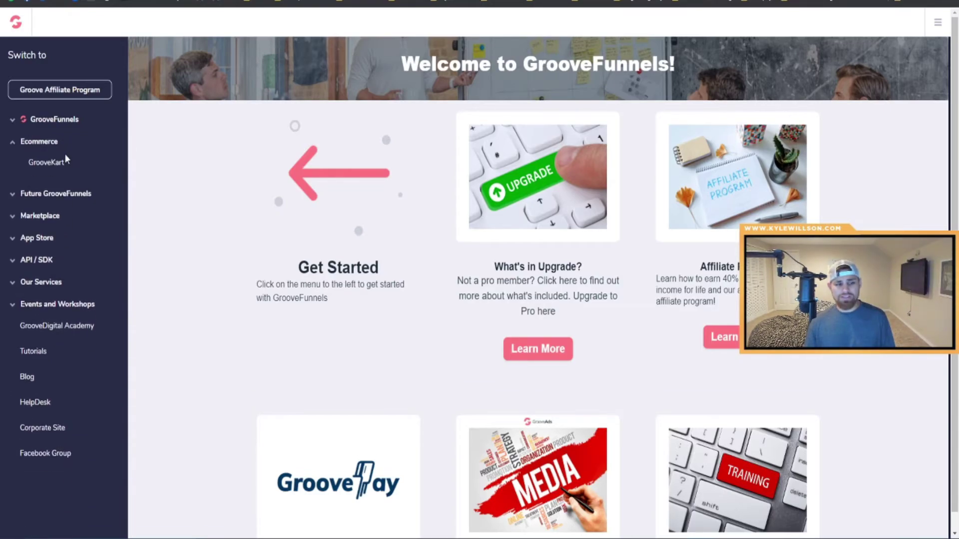
left_click(54, 193)
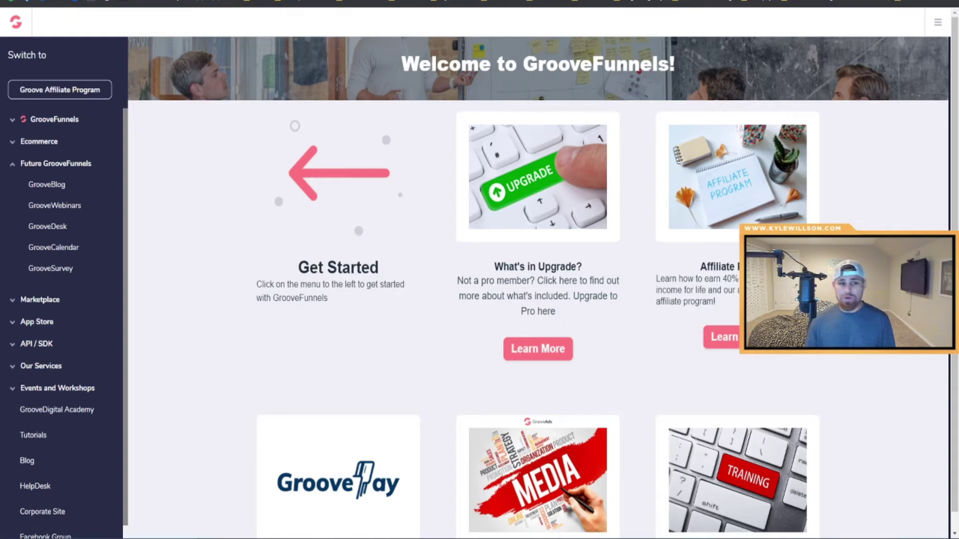
key("ctrl+l")
type("groo")
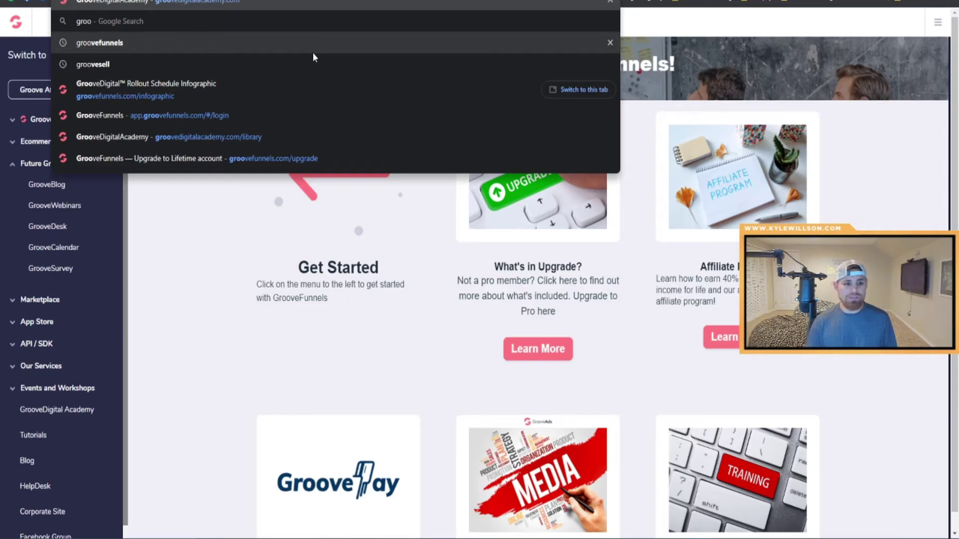
key("Down")
key("Down")
key("Down")
key("Down")
key("Down")
key("Down")
key("Down")
key("Return")
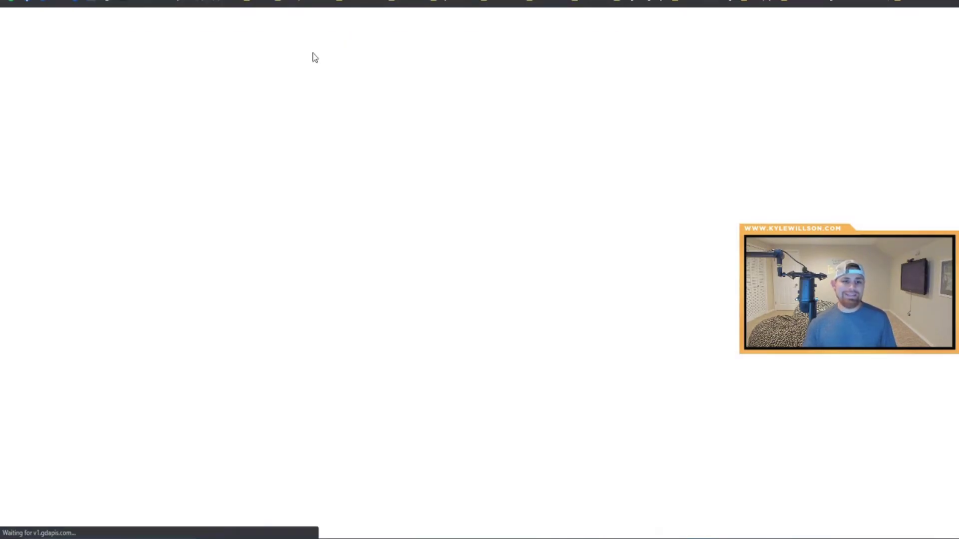
scroll(510, 219, "down", 15)
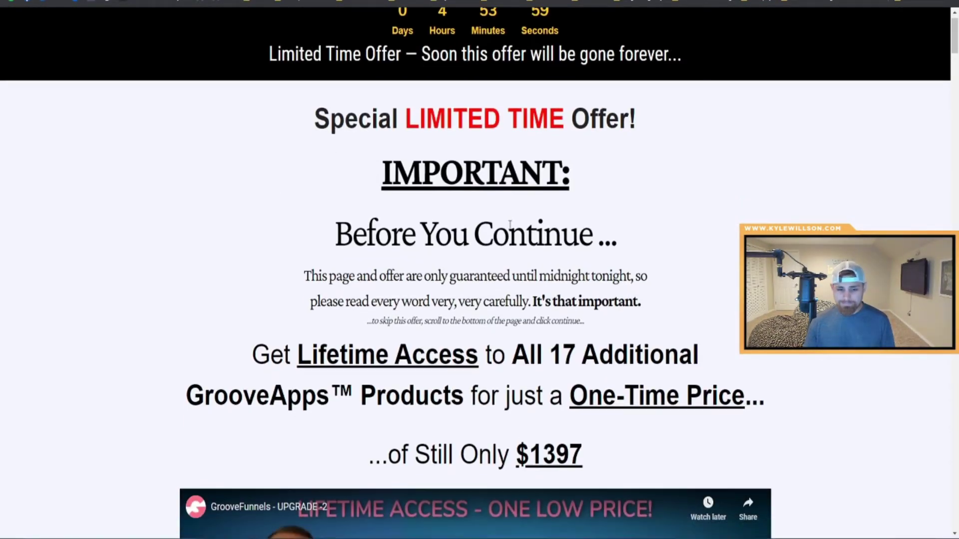
scroll(509, 219, "down", 1)
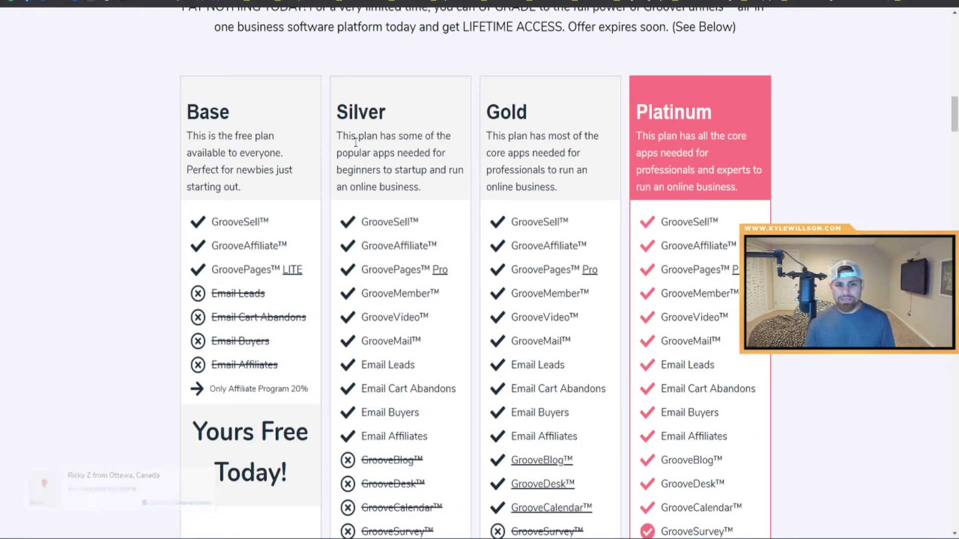
scroll(690, 182, "down", 2)
scroll(690, 182, "down", 2)
scroll(688, 179, "up", 4)
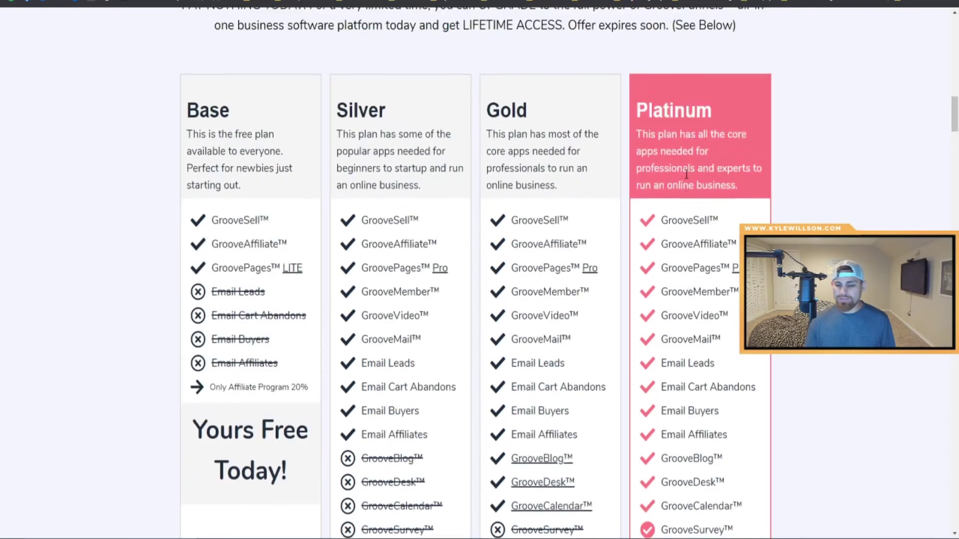
scroll(687, 177, "down", 4)
scroll(687, 178, "down", 7)
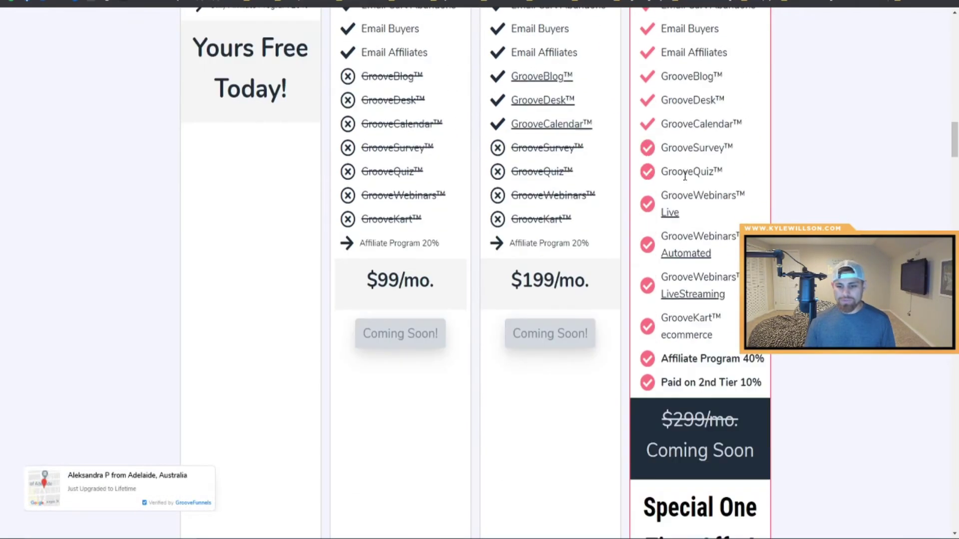
scroll(683, 405, "up", 4)
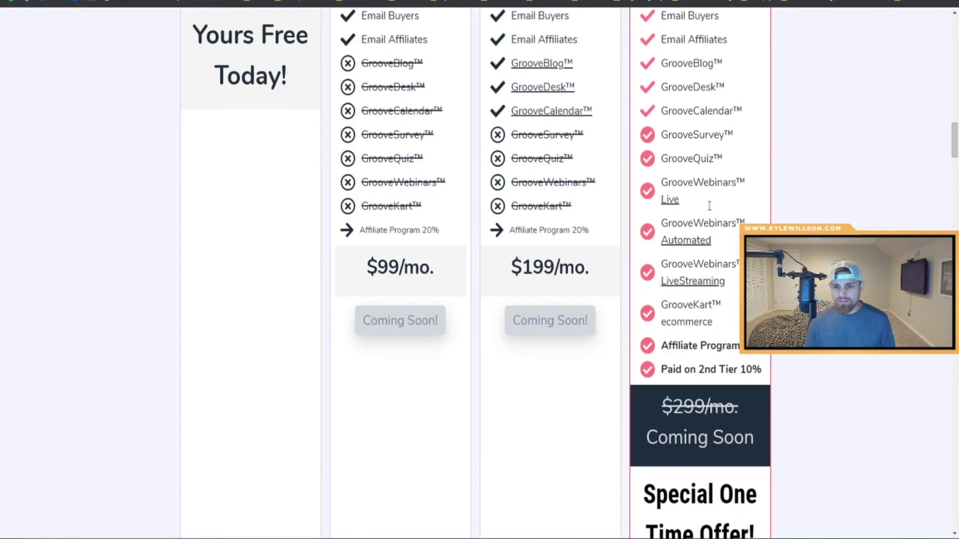
scroll(683, 405, "up", 1)
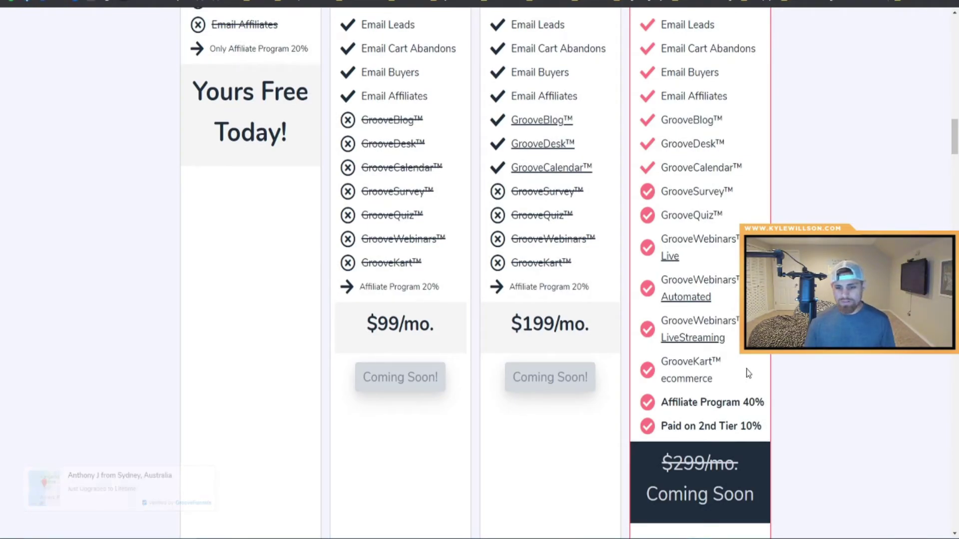
triple_click(711, 421)
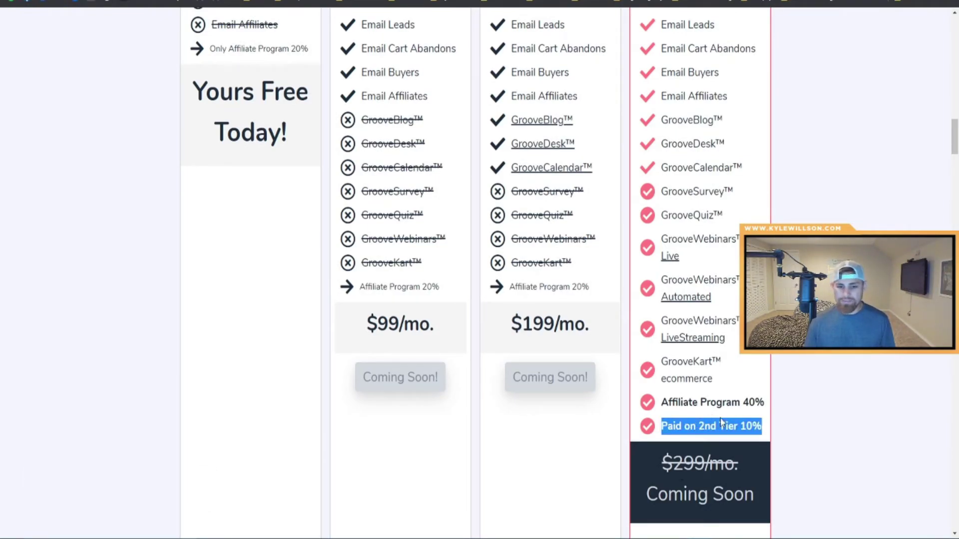
double_click(704, 361)
scroll(719, 343, "up", 3)
left_click(737, 331)
scroll(736, 332, "up", 2)
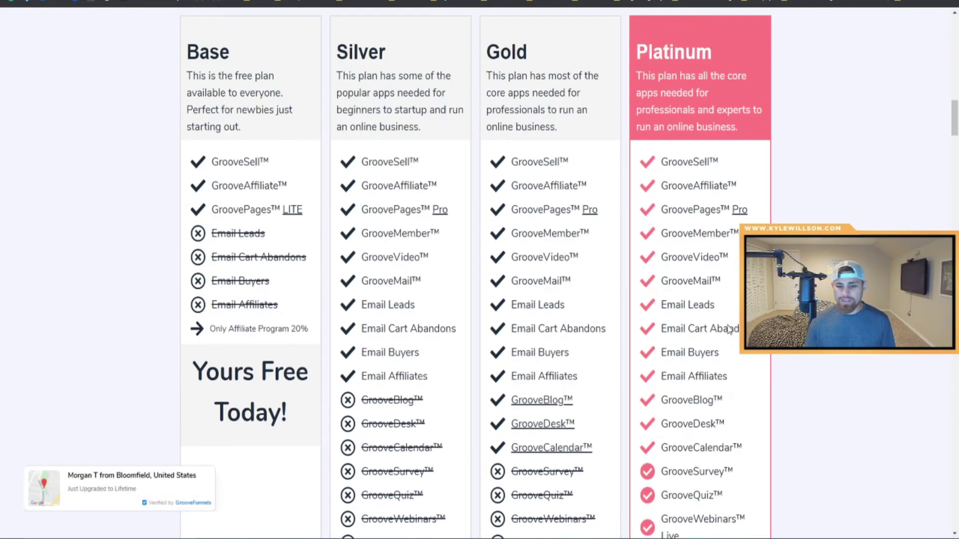
scroll(737, 330, "down", 10)
scroll(733, 320, "up", 5)
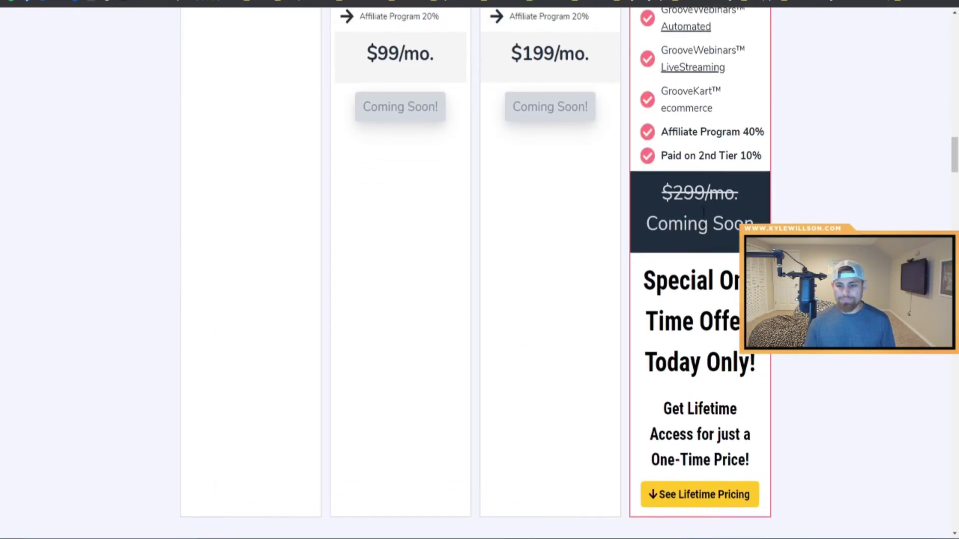
Review the Platinum lifetime options, highlighting the Pay $0 today plan and $1397 pay-in-full price
scroll(699, 223, "down", 10)
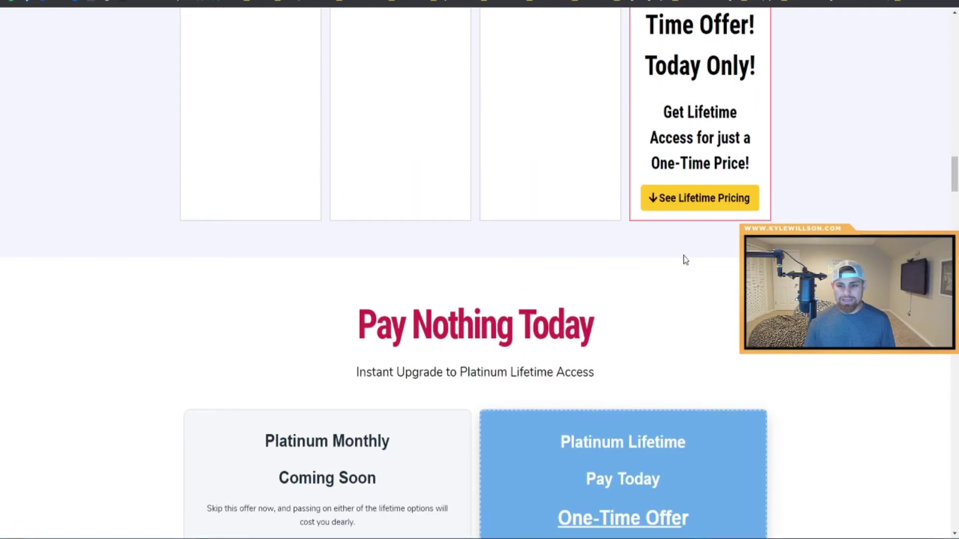
scroll(685, 259, "up", 2)
scroll(694, 290, "down", 5)
scroll(695, 291, "down", 8)
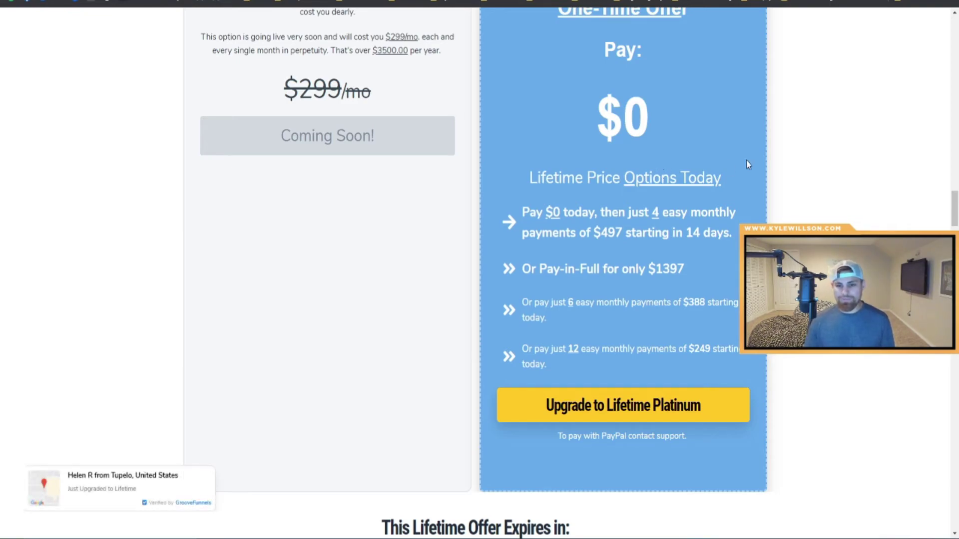
triple_click(621, 217)
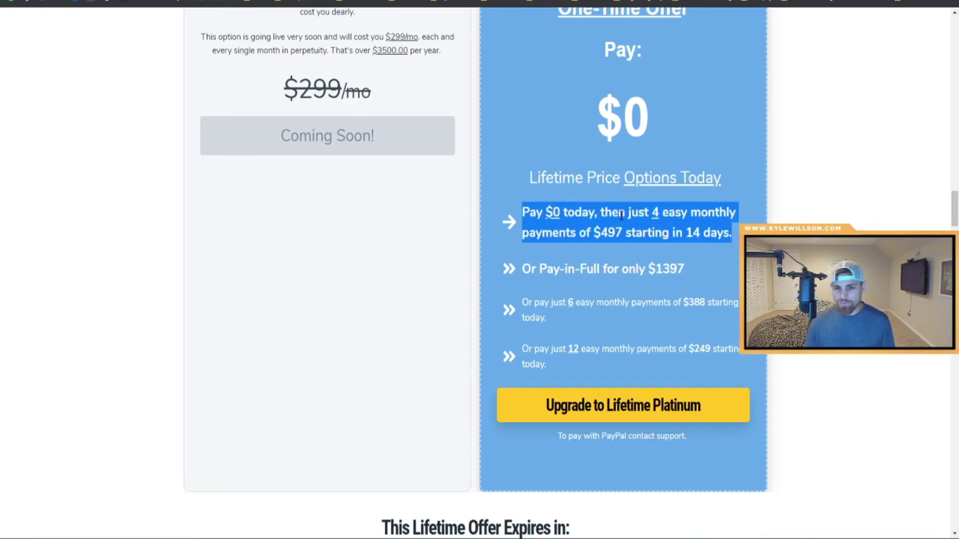
left_click(675, 218)
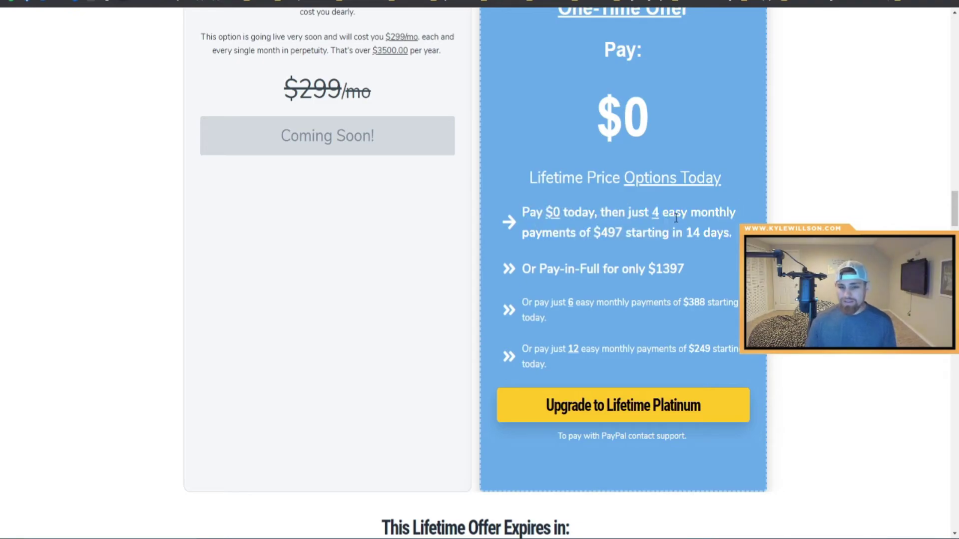
scroll(616, 275, "down", 2)
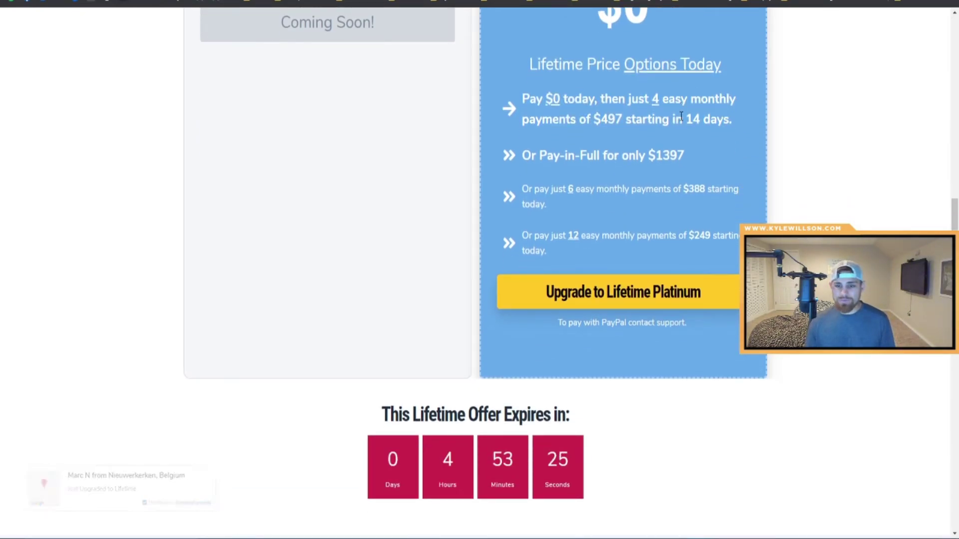
left_click_drag(609, 155, 685, 157)
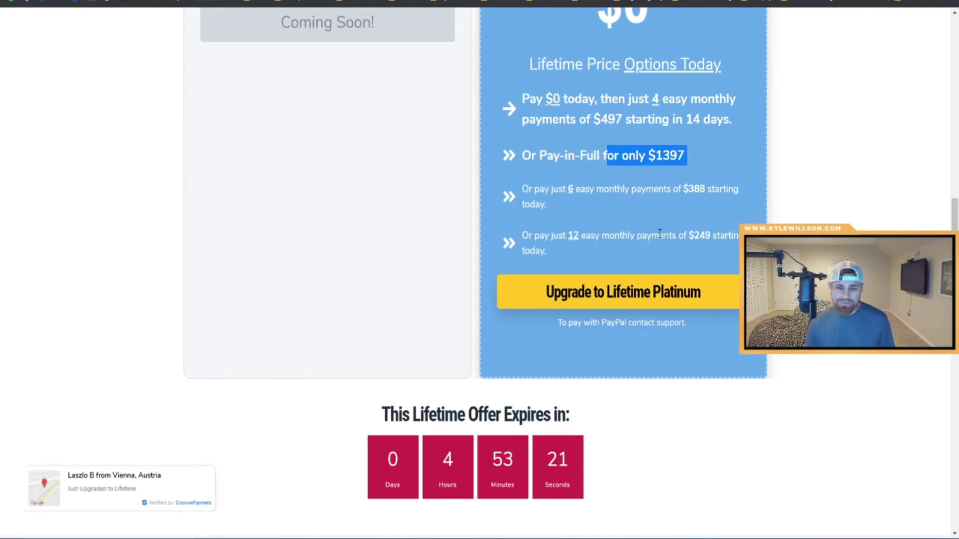
left_click(674, 191)
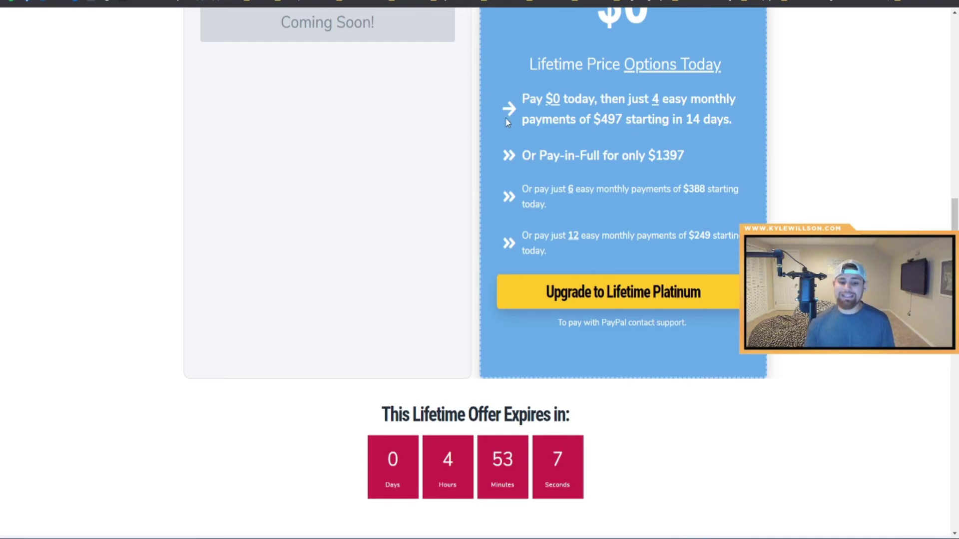
scroll(606, 141, "down", 10)
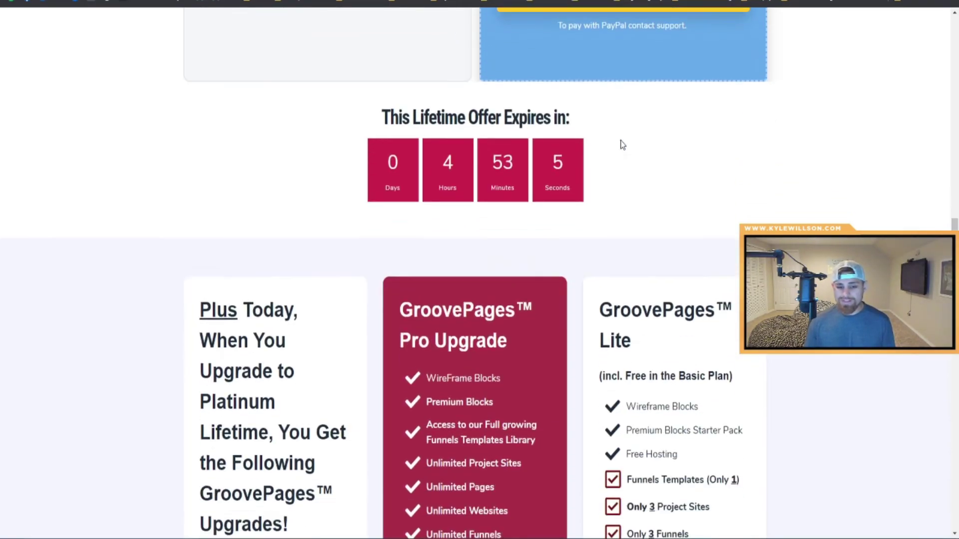
scroll(632, 142, "down", 12)
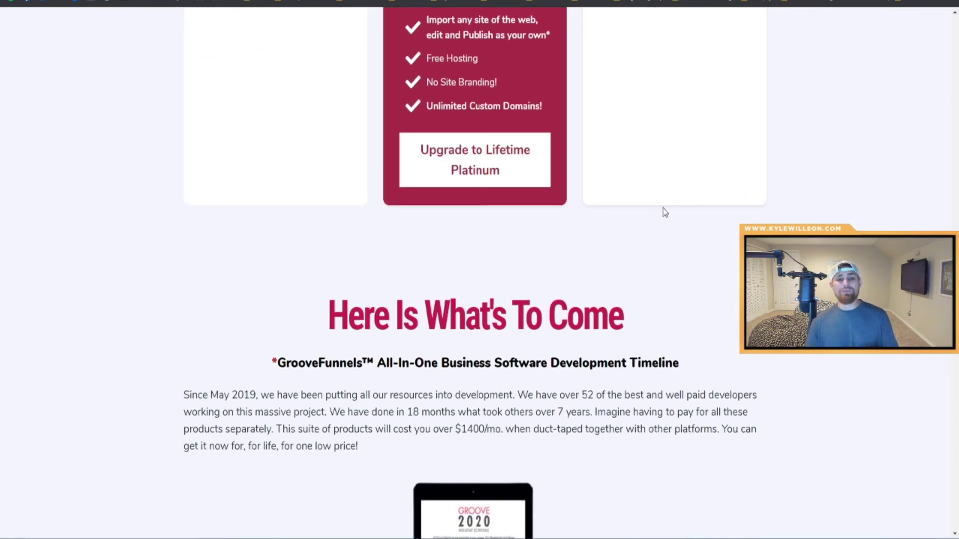
scroll(582, 203, "down", 3)
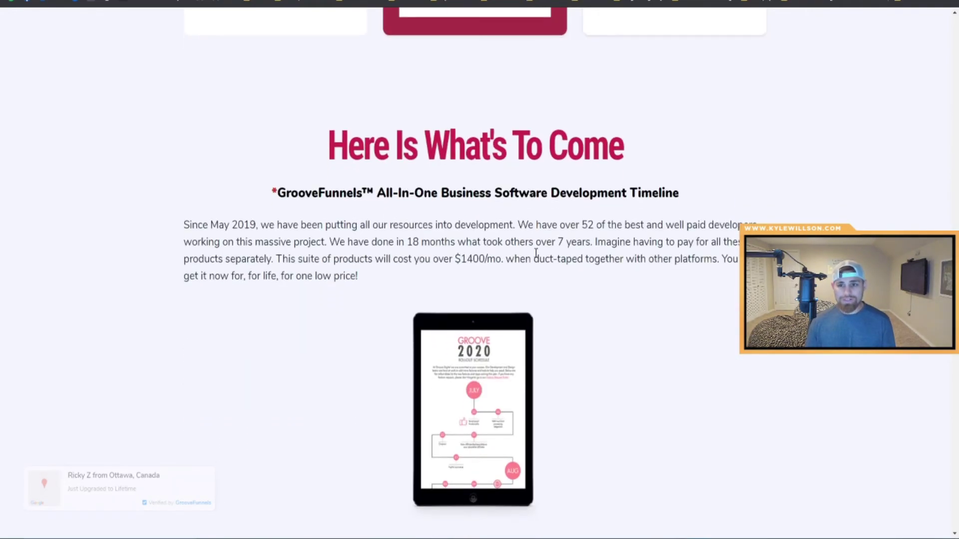
Open the Social Super Funnels website in a new tab and scroll its sales page
key("ctrl+t")
type("soci")
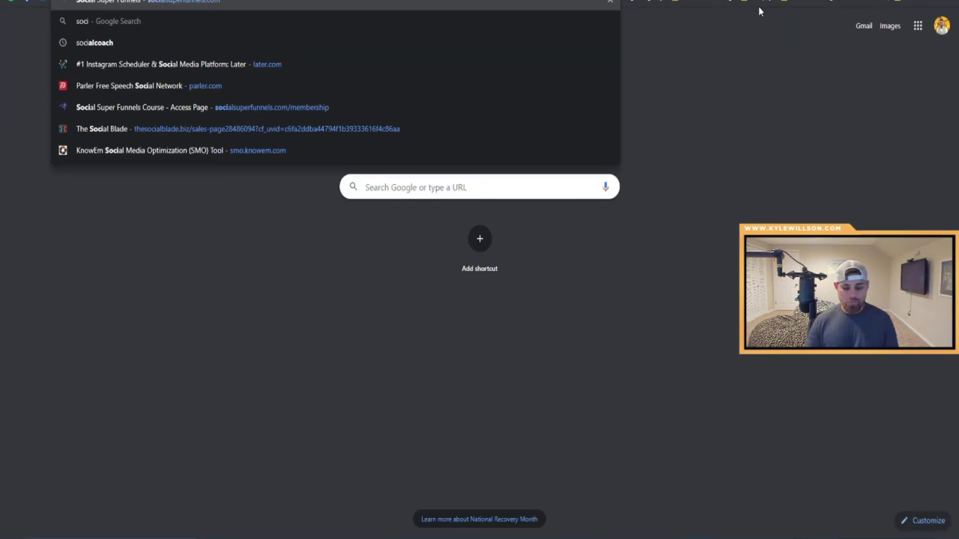
key("Return")
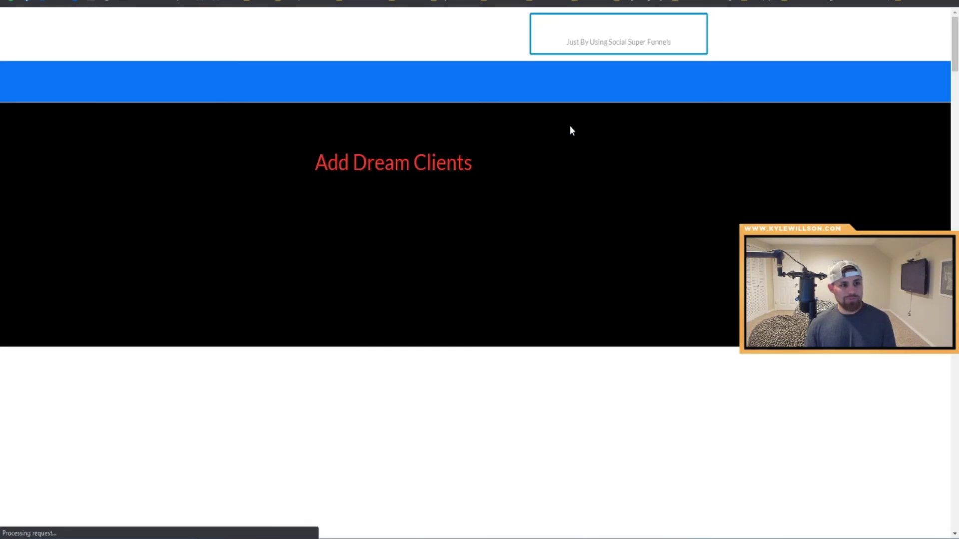
scroll(554, 470, "down", 15)
scroll(549, 458, "down", 20)
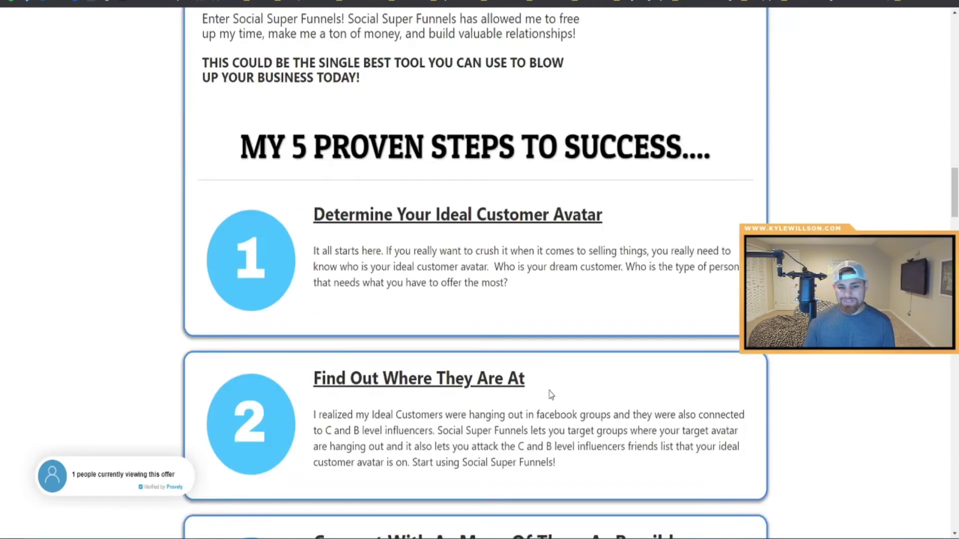
scroll(554, 399, "down", 10)
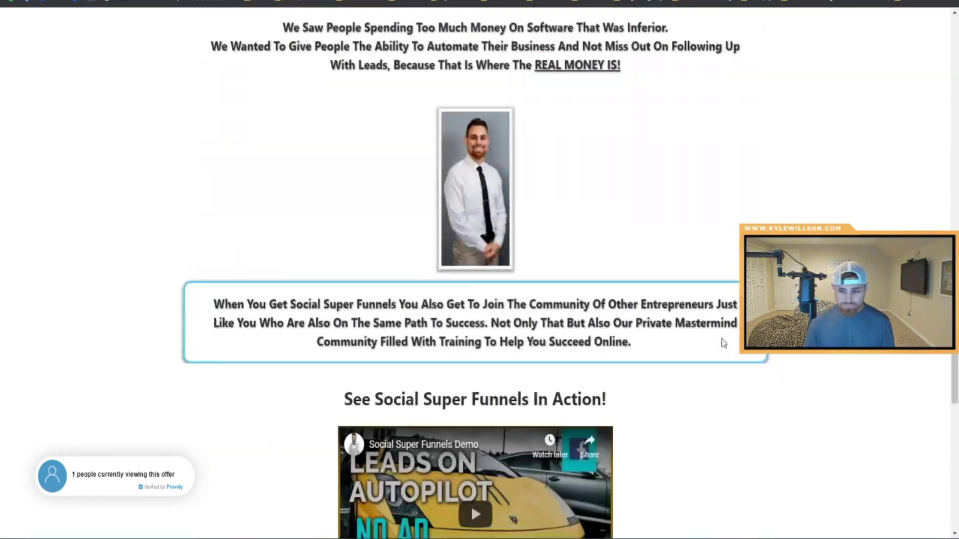
Highlight the Pro bonus descriptions: Post Filter Unlimited, CommentFunnels and Biggest Fan
left_click_drag(954, 386, 954, 487)
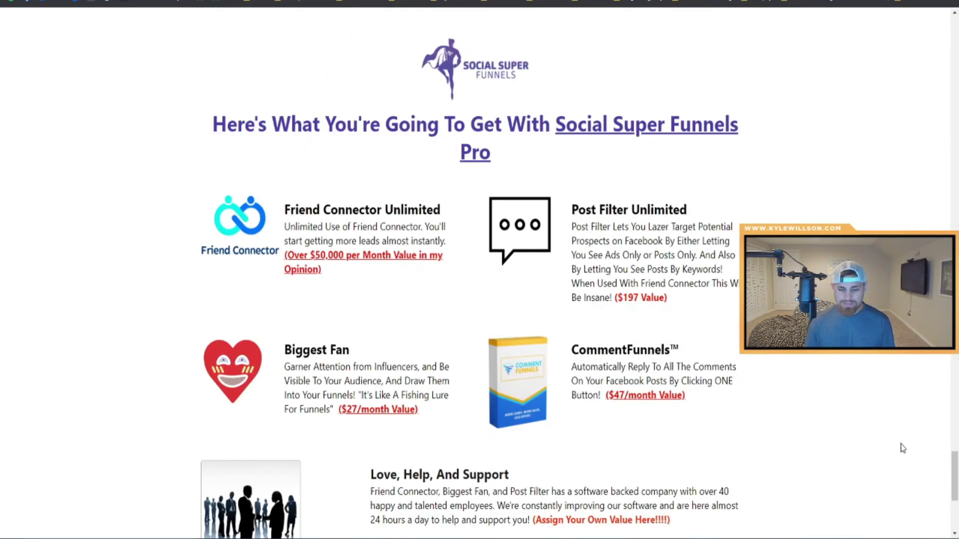
left_click_drag(640, 227, 694, 227)
left_click_drag(628, 254, 618, 270)
left_click_drag(572, 208, 645, 229)
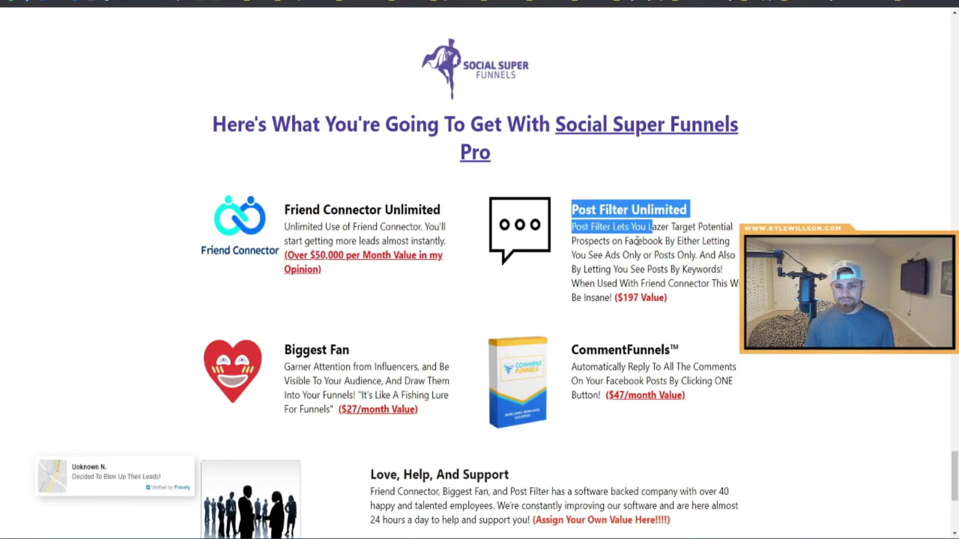
left_click_drag(574, 351, 644, 376)
left_click_drag(330, 352, 499, 475)
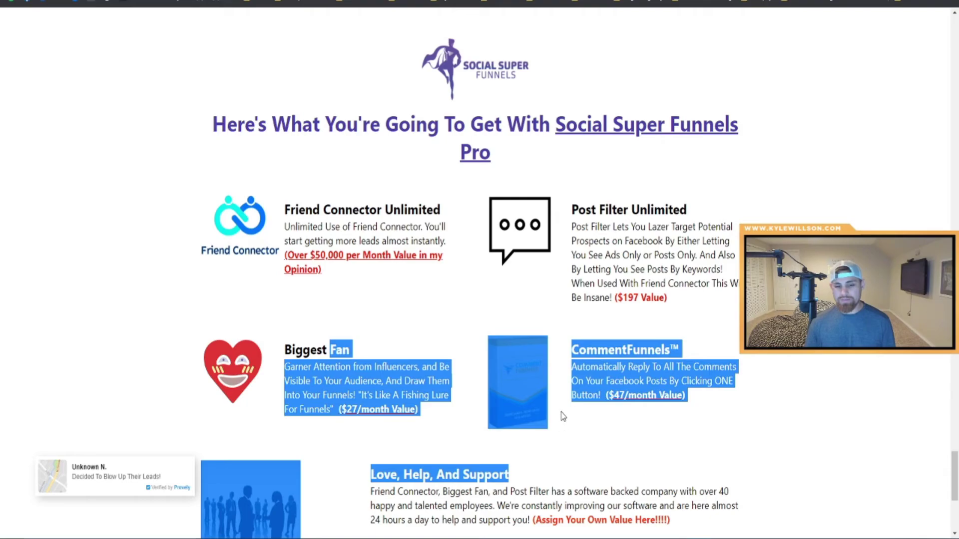
left_click(499, 476)
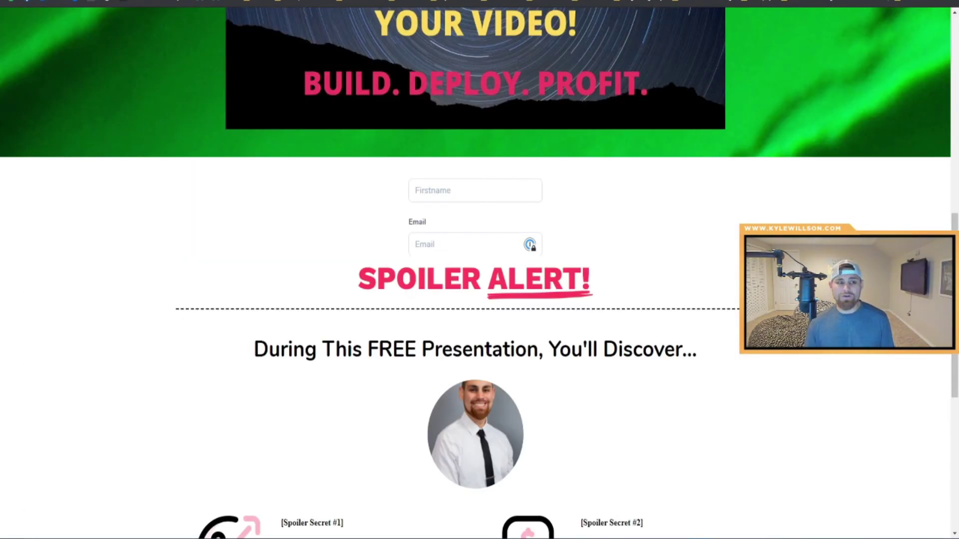
scroll(555, 173, "down", 15)
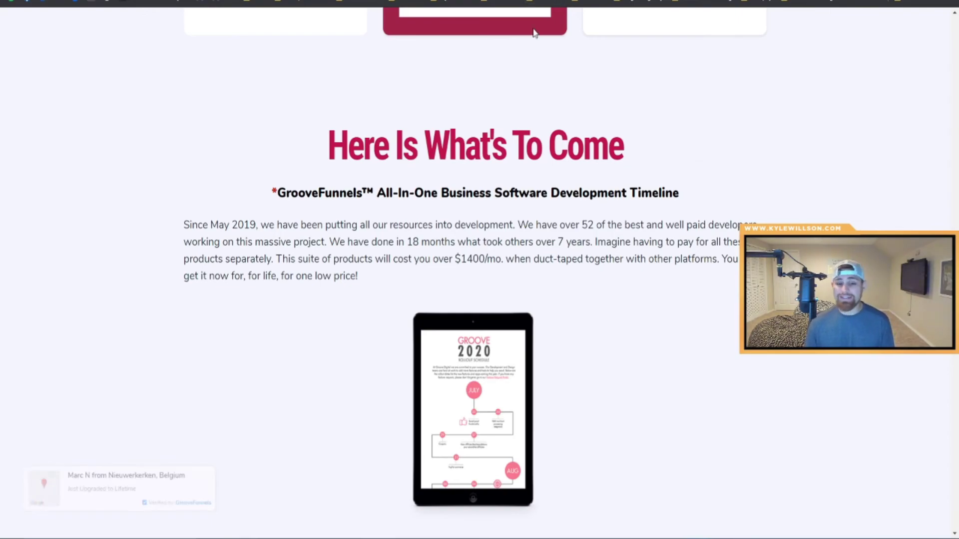
Highlight 'Come' in the heading, then scroll up toward the top of the offer page
double_click(584, 127)
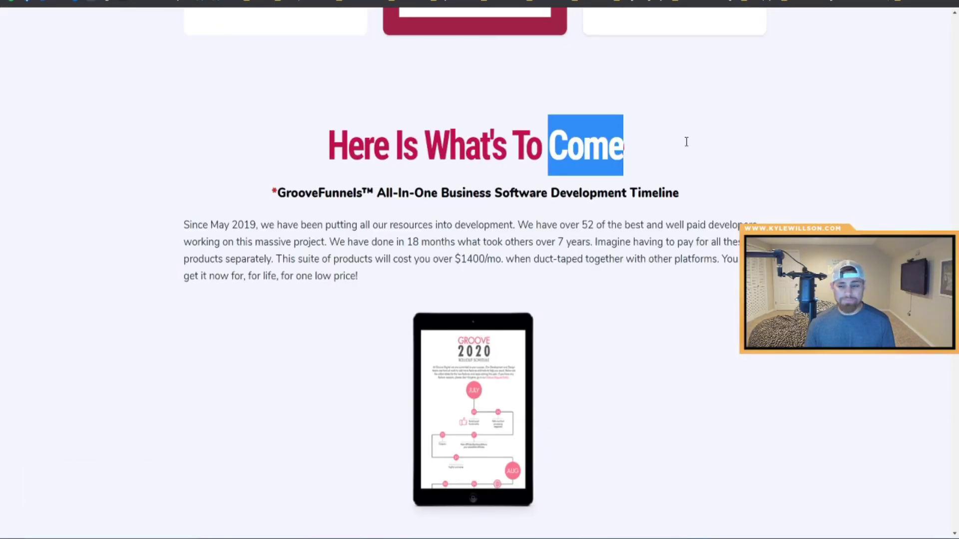
scroll(474, 270, "up", 10)
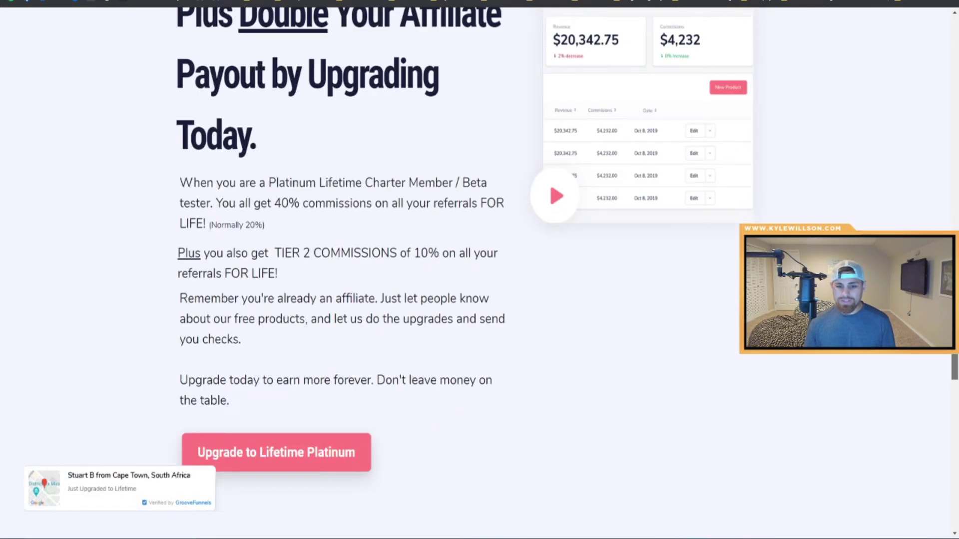
scroll(472, 198, "up", 15)
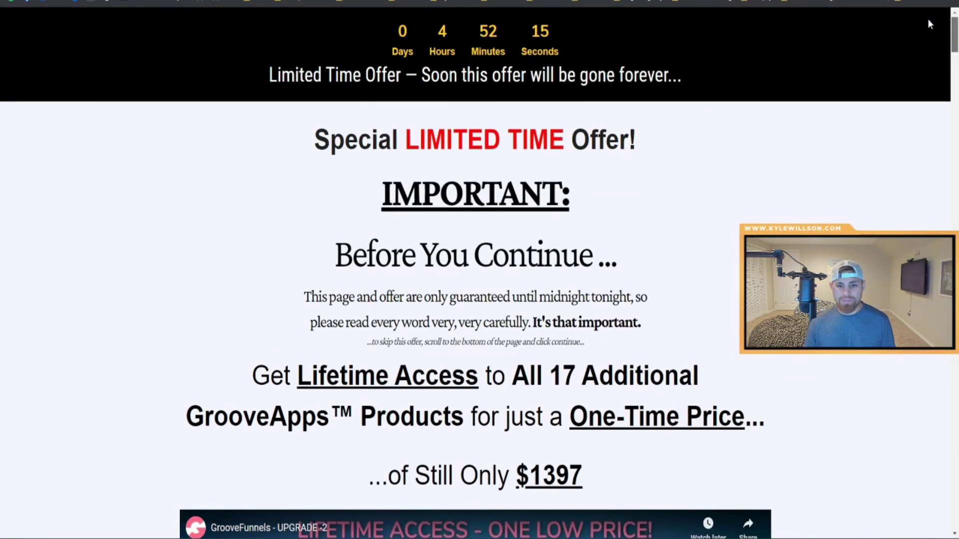